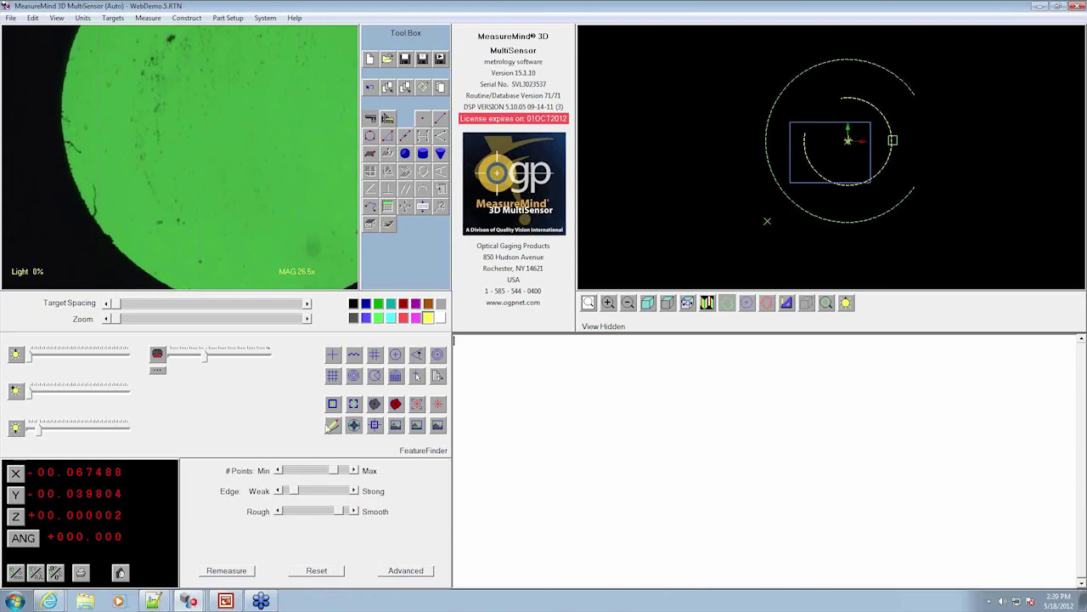
- Leave the slide show and bring up the MeasureMind WebDemo.5.RTN routine window
click(160, 602)
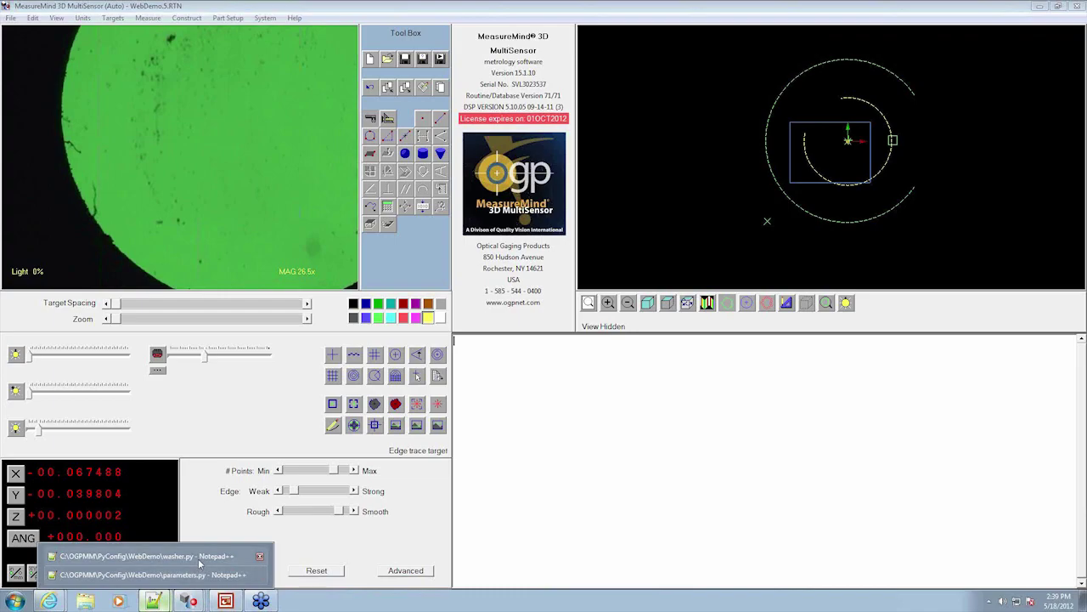
- Place parameters.py beside the measuring views and point out the LARGE, MEDIUM, SMALL_FA and SMALL entries
click(191, 575)
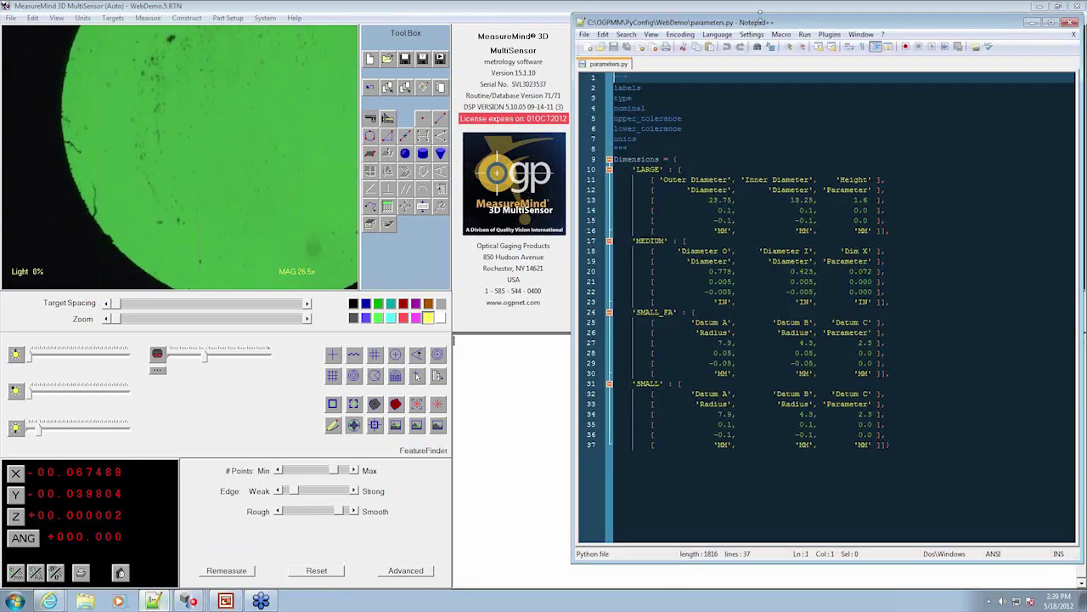
drag(775, 25, 364, 40)
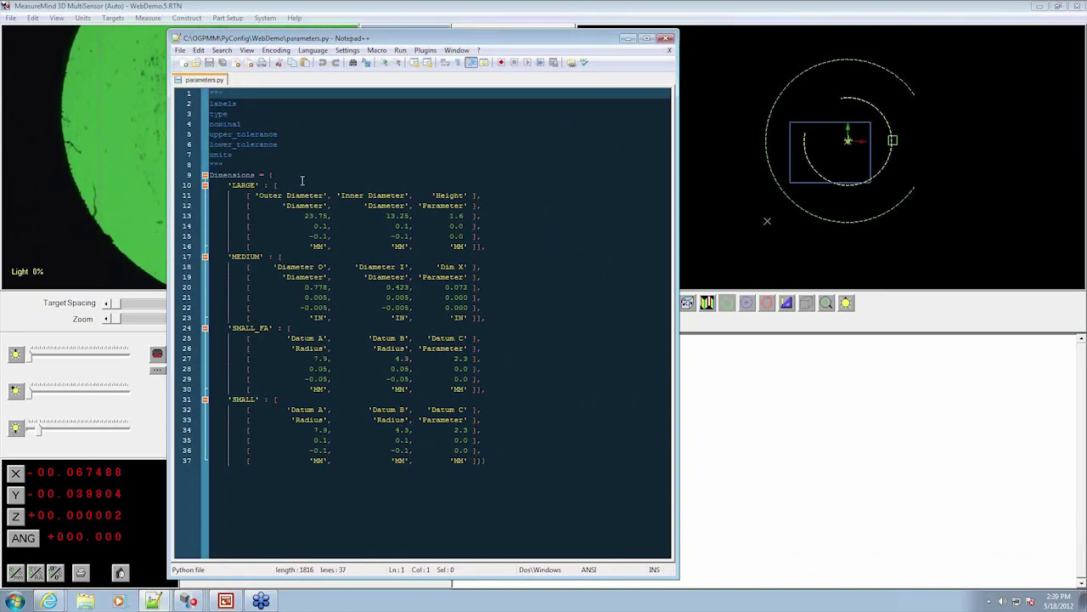
click(241, 185)
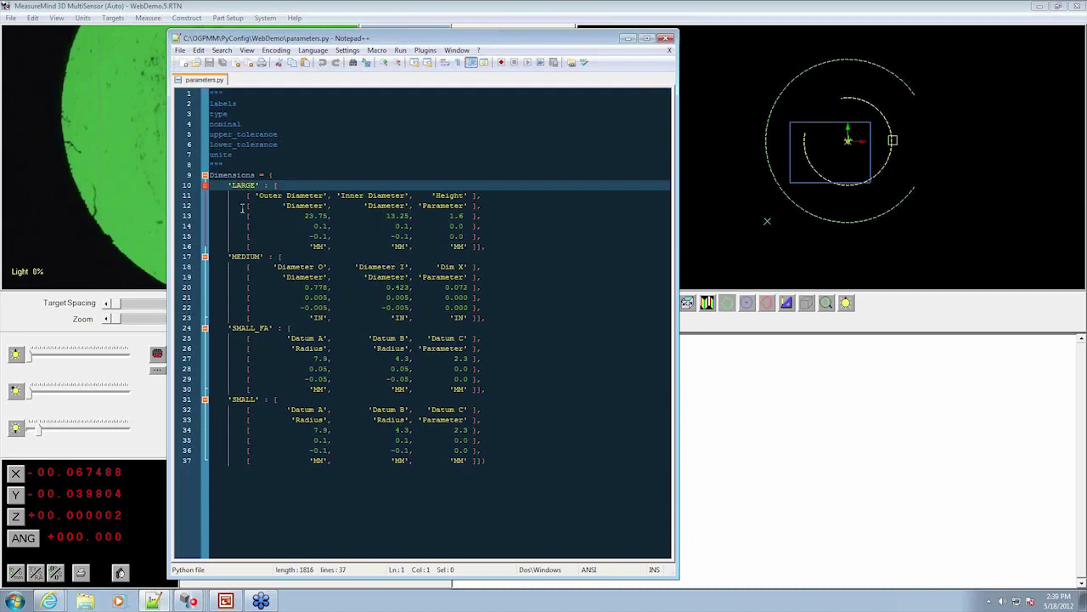
click(242, 257)
click(241, 328)
click(241, 400)
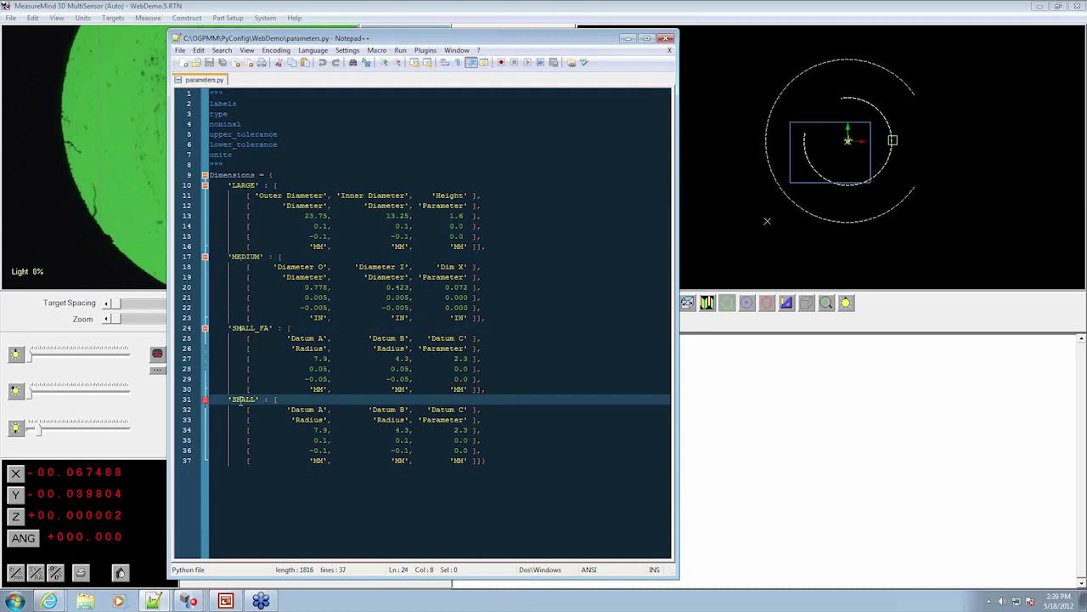
- Step back through the entries and select the SMALL_FA and SMALL part names
click(241, 185)
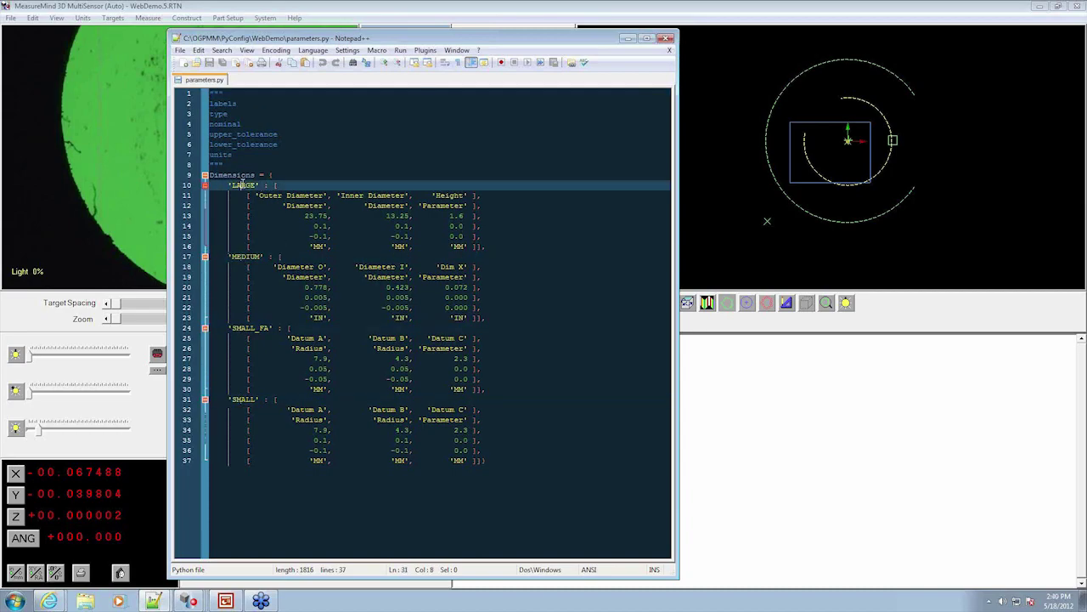
click(238, 257)
click(251, 328)
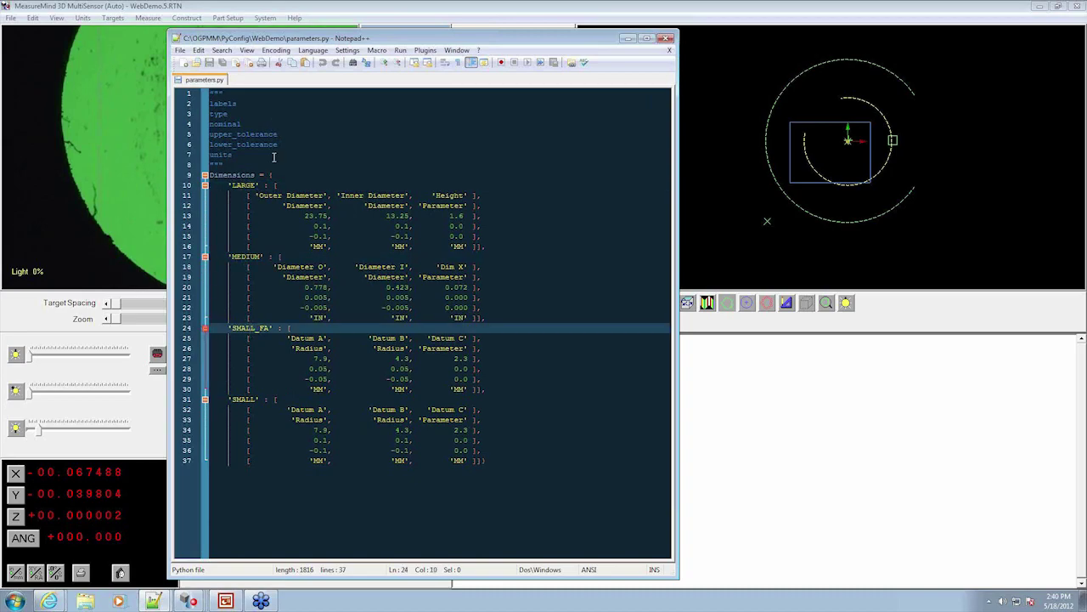
double_click(247, 328)
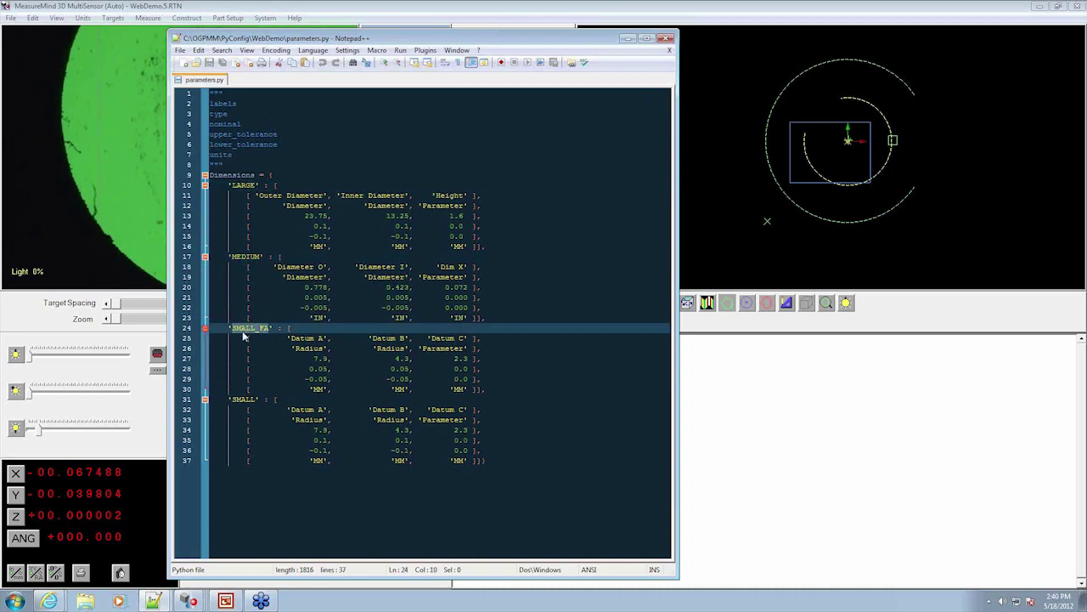
double_click(247, 399)
- Highlight the 0.05 and 0.1 tolerances, the Outer Diameter label and the MM units
click(331, 370)
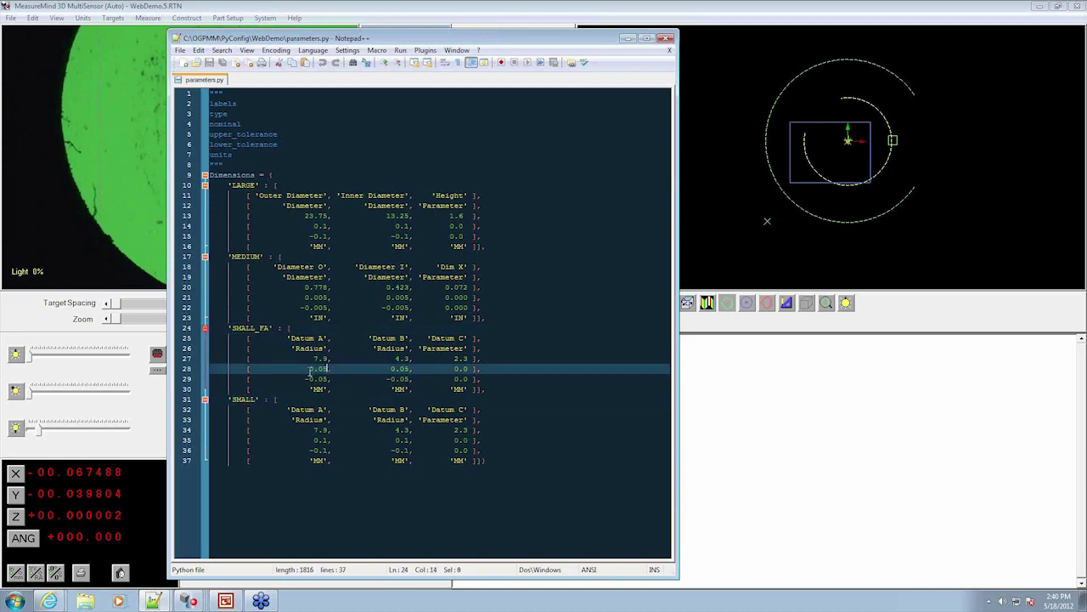
drag(308, 371, 330, 371)
drag(311, 440, 330, 440)
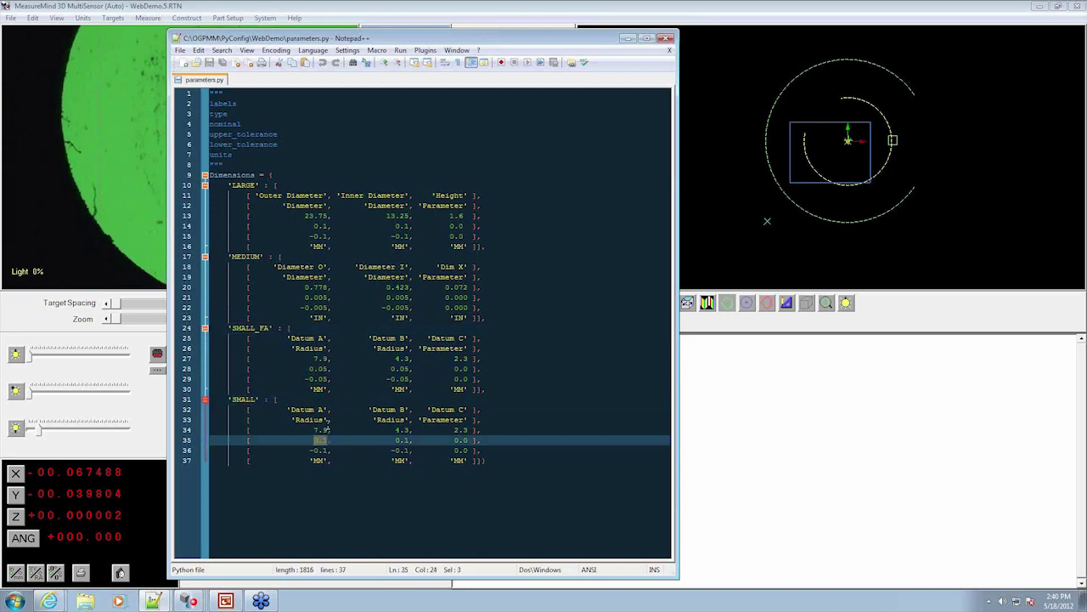
drag(259, 196, 324, 237)
drag(313, 247, 319, 248)
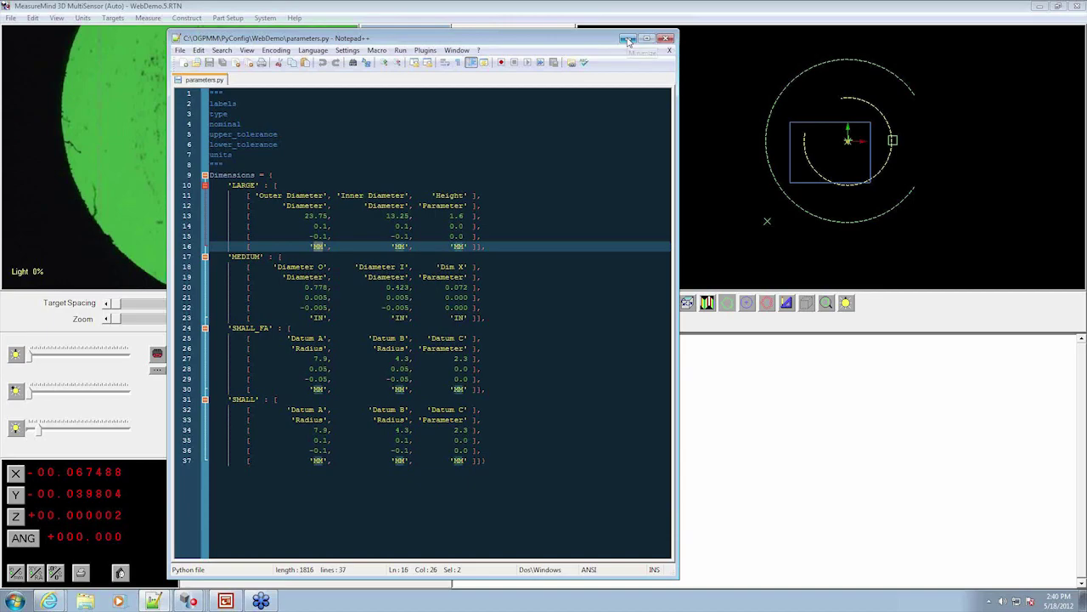
- Minimize Notepad++ and run the routine, entering the LARGE part number at the User Input prompt
click(628, 40)
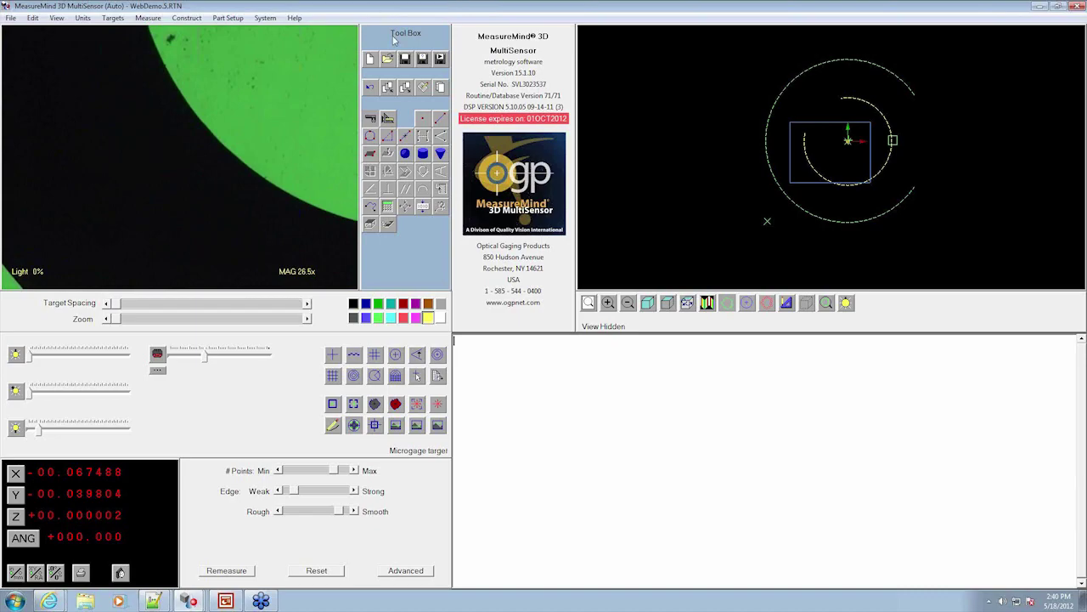
click(440, 59)
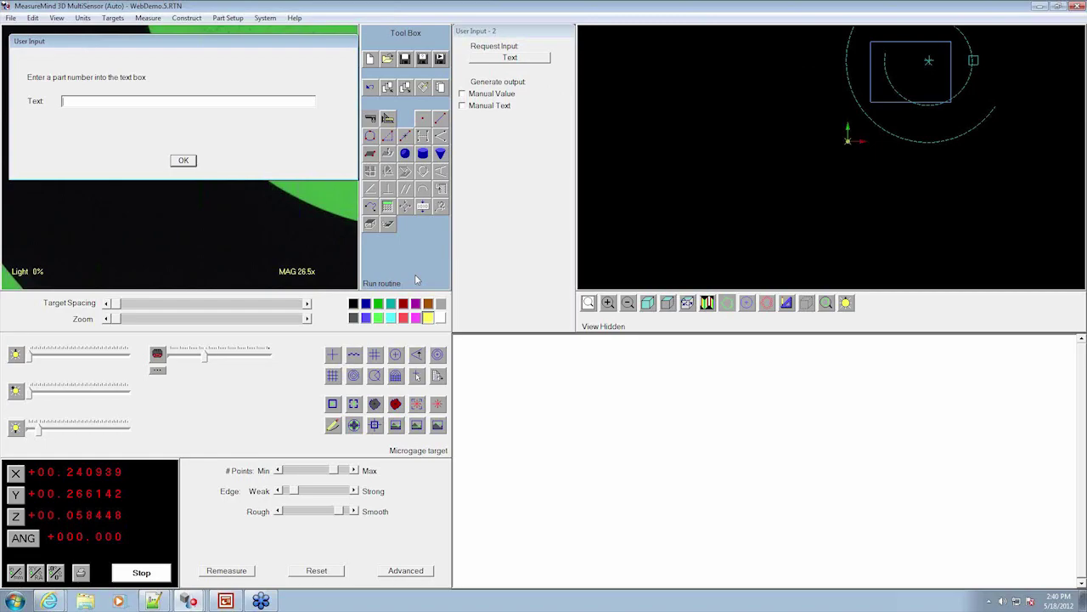
text(large)
key(BackSpace)
key(BackSpace)
text(Ge)
click(184, 161)
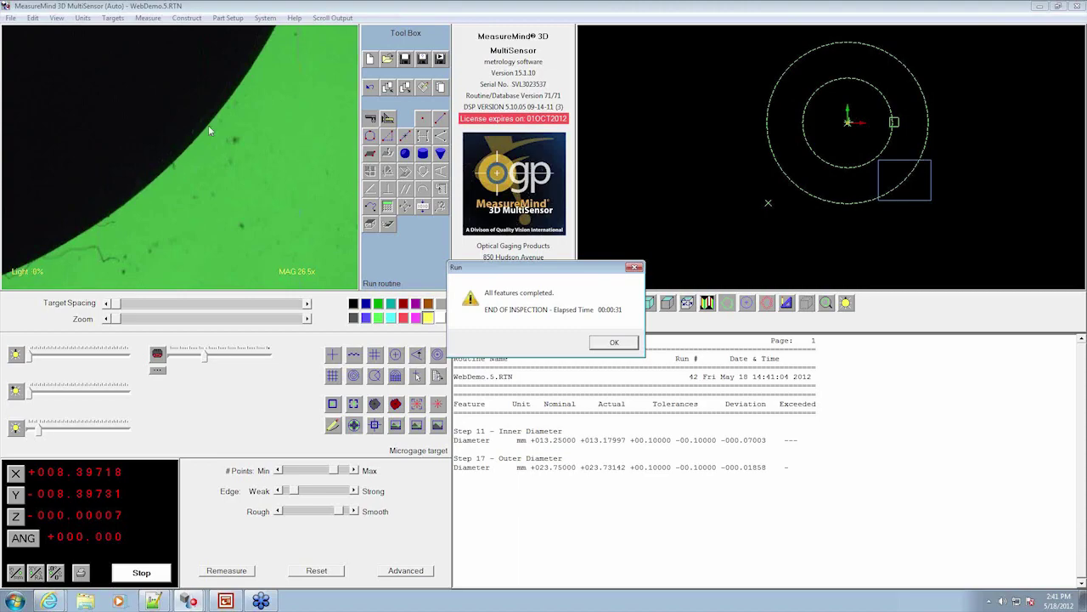
- Dismiss the inspection-complete message and bring parameters.py back to the front
click(610, 343)
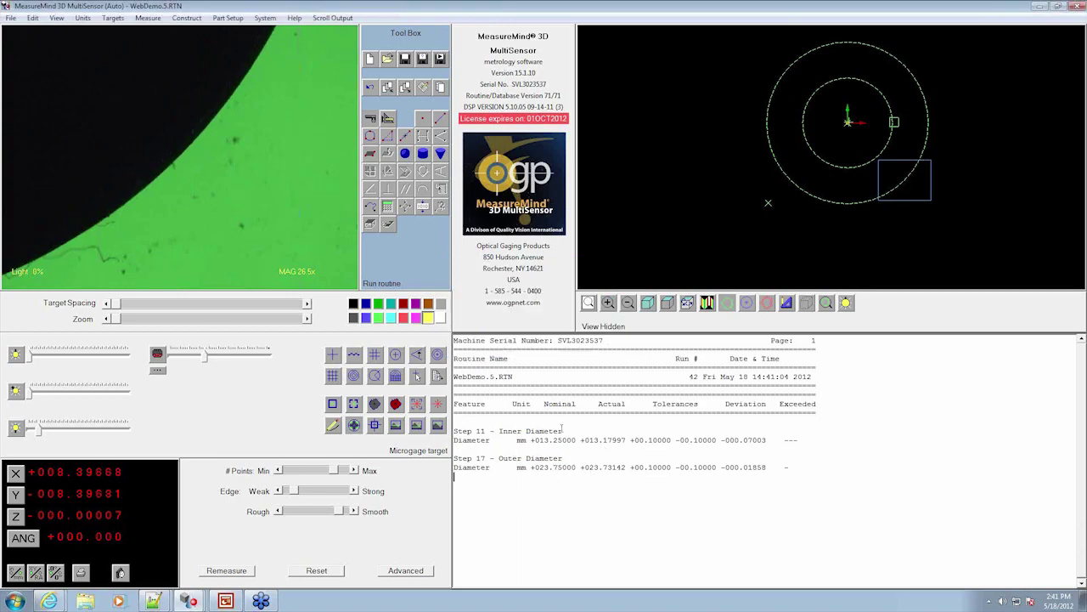
mouse_move(162, 605)
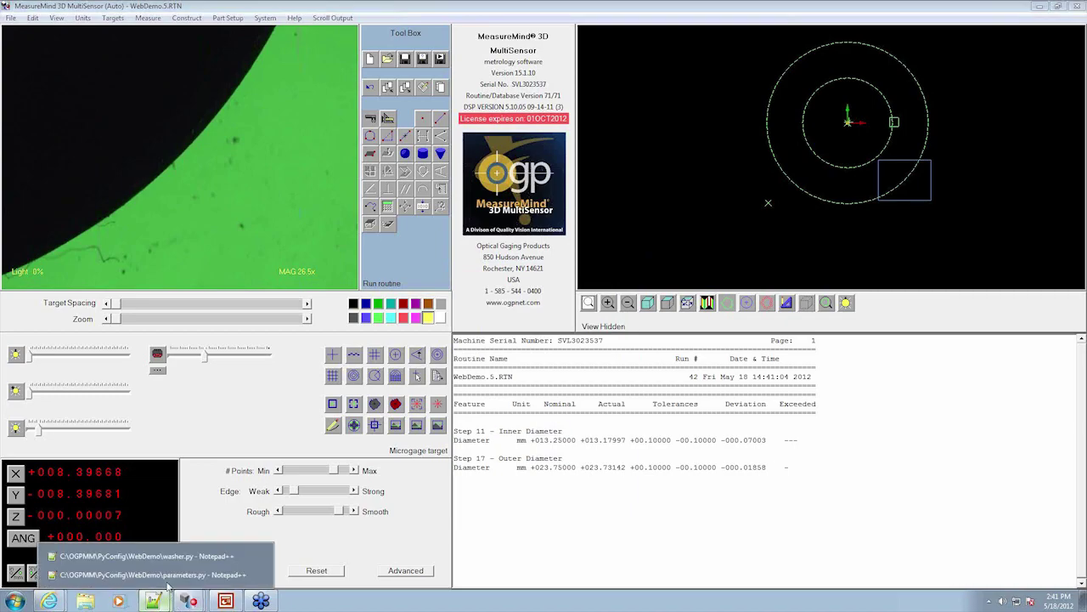
click(191, 573)
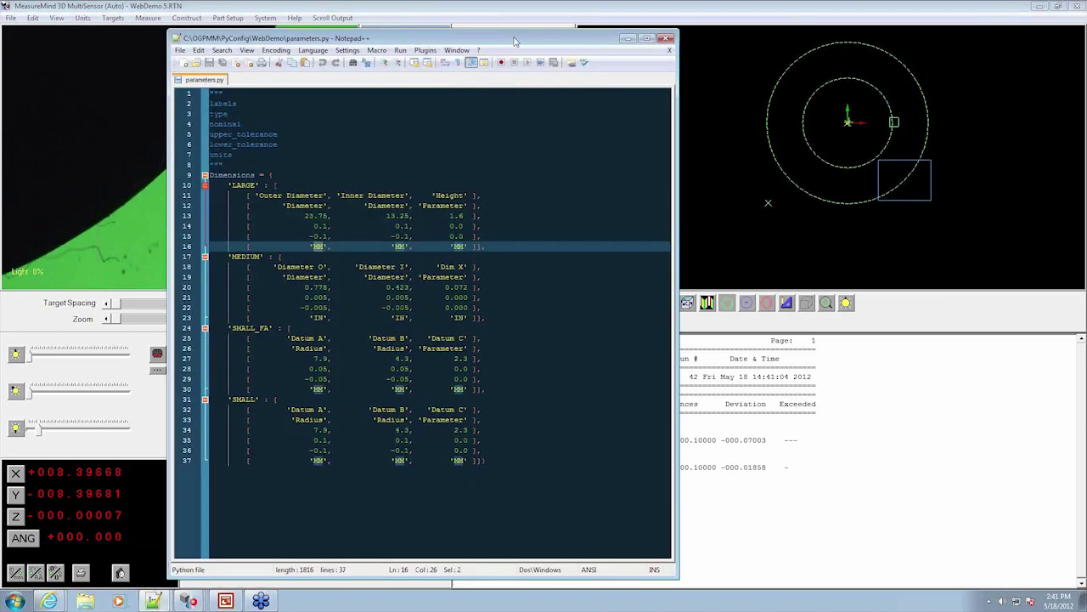
- Narrow the editor beside the report and match the report's Inner Diameter with the line 11 labels
drag(518, 37, 1086, 59)
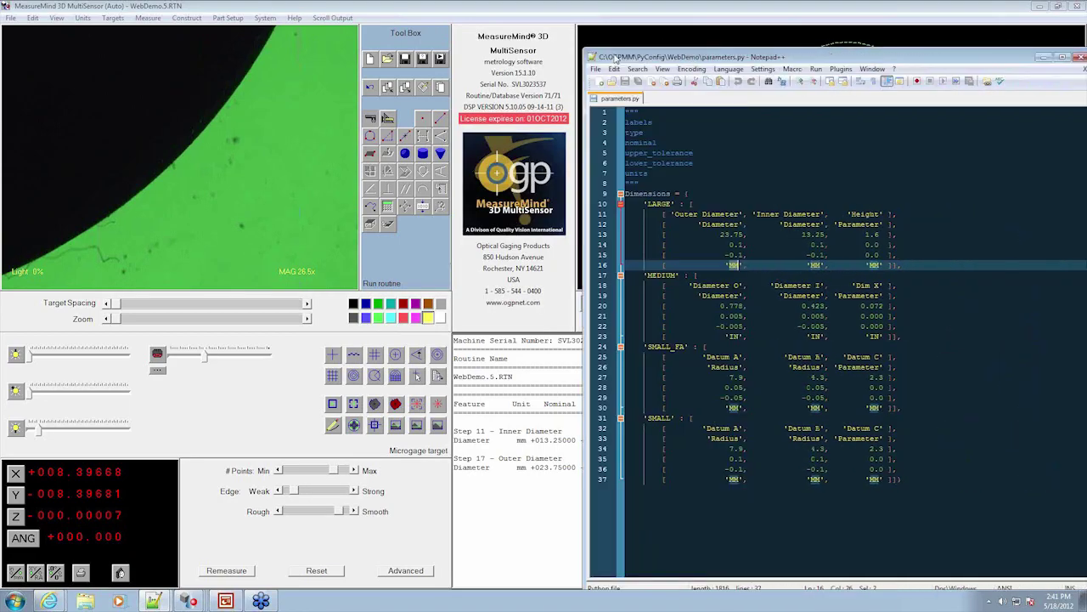
drag(832, 52, 119, 22)
drag(534, 263, 410, 262)
drag(498, 431, 562, 431)
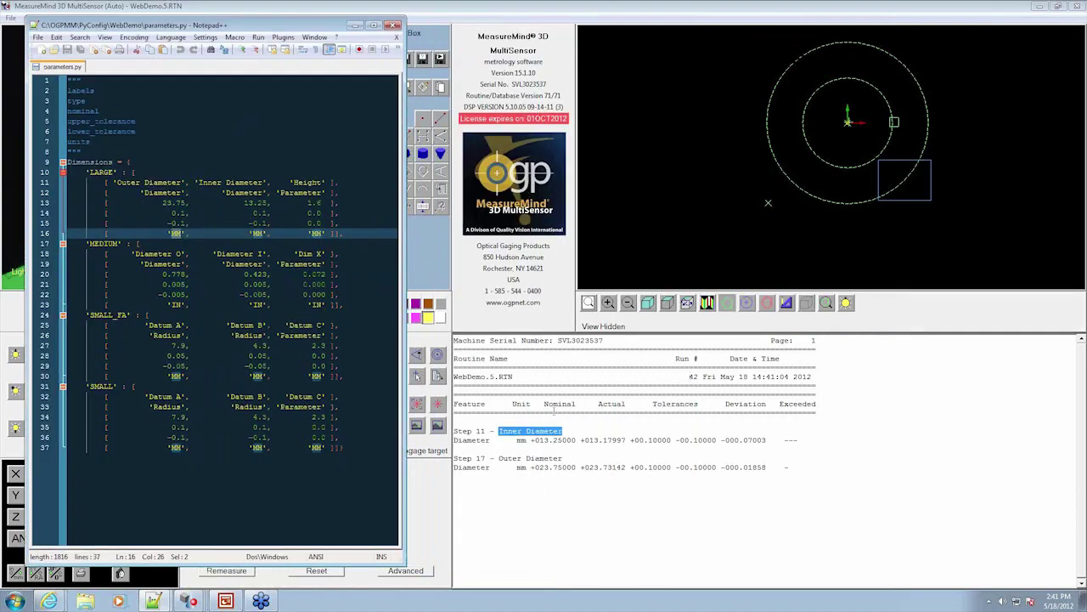
click(227, 182)
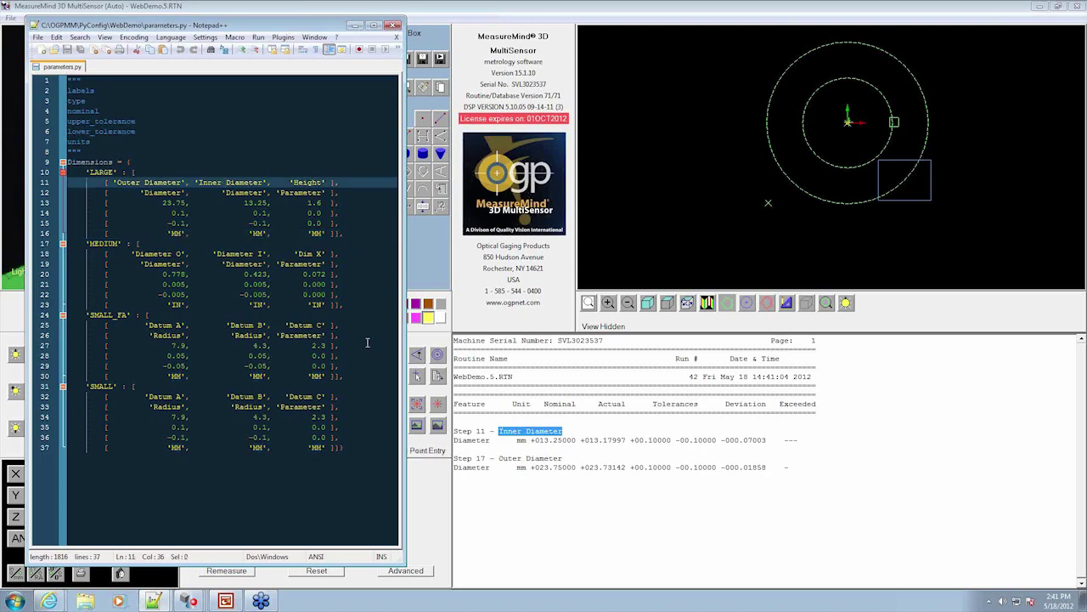
drag(117, 182, 185, 182)
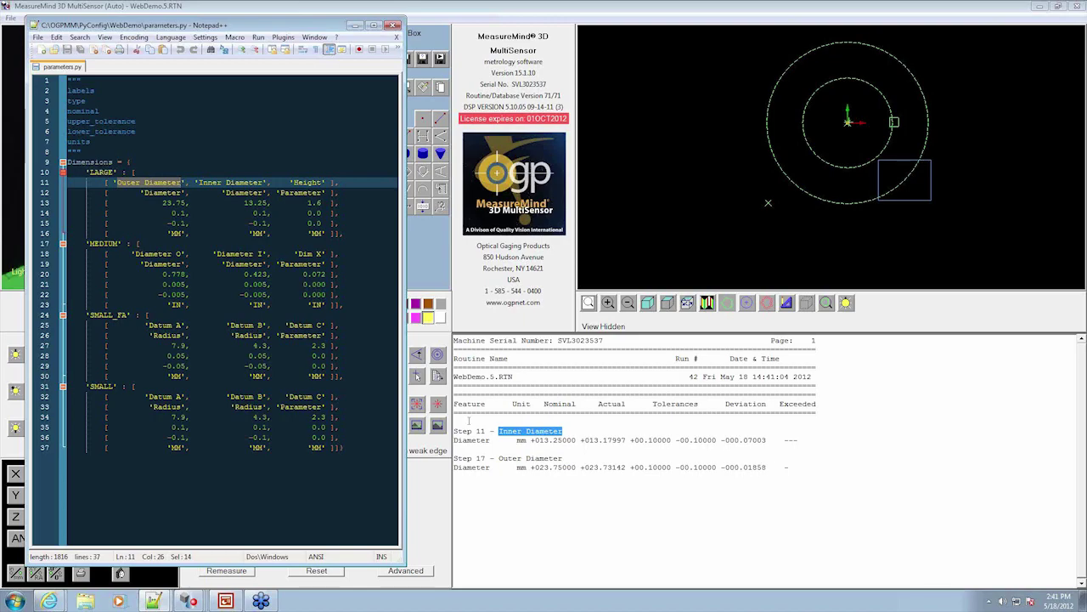
- Select the IN units on line 23, then minimize Notepad++ and start the routine again
click(520, 467)
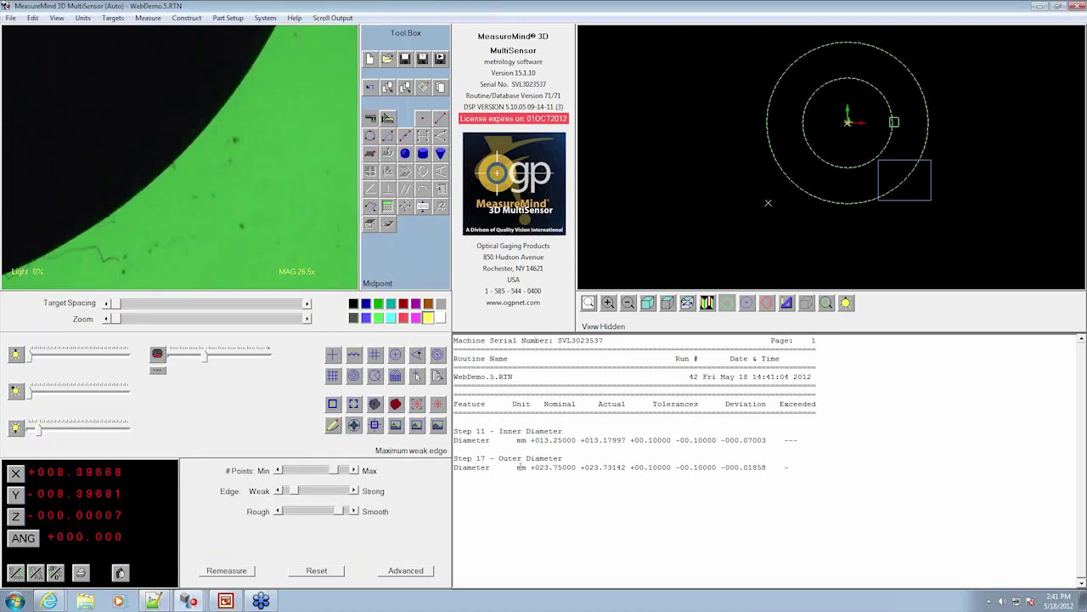
click(370, 136)
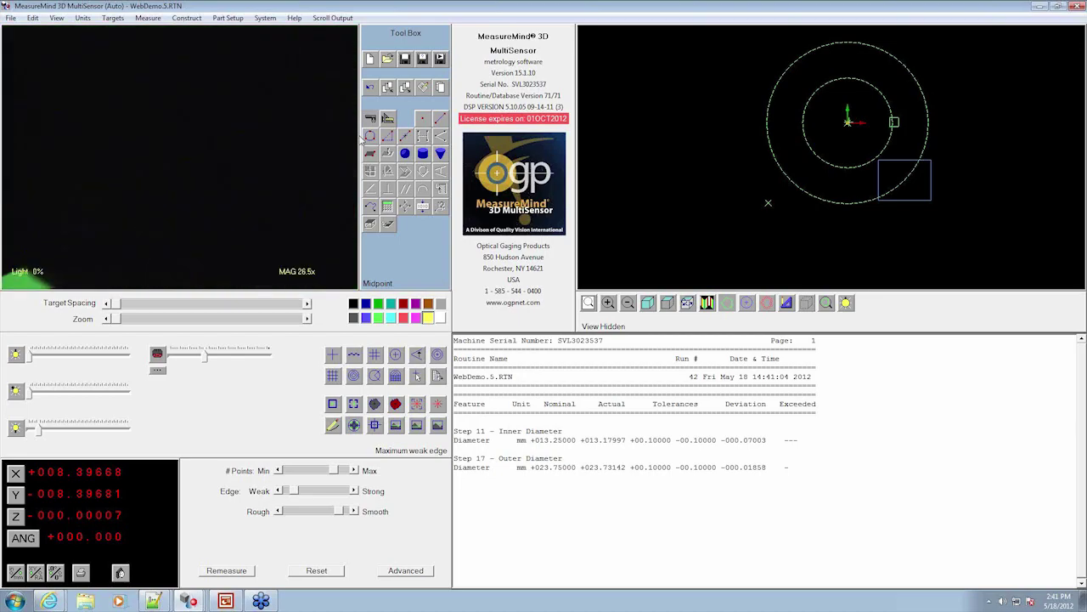
click(146, 603)
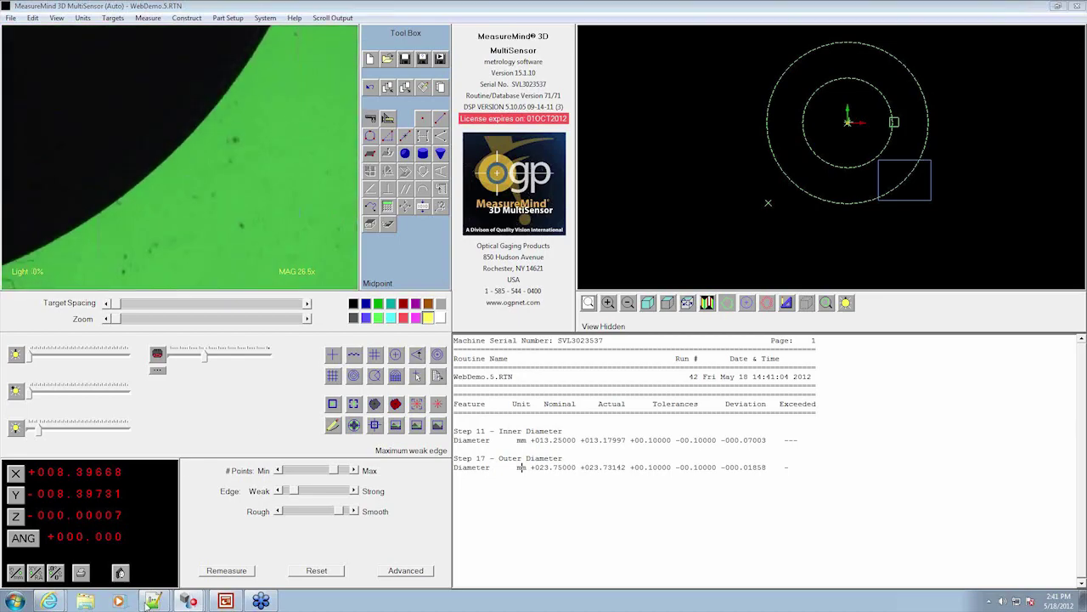
click(166, 576)
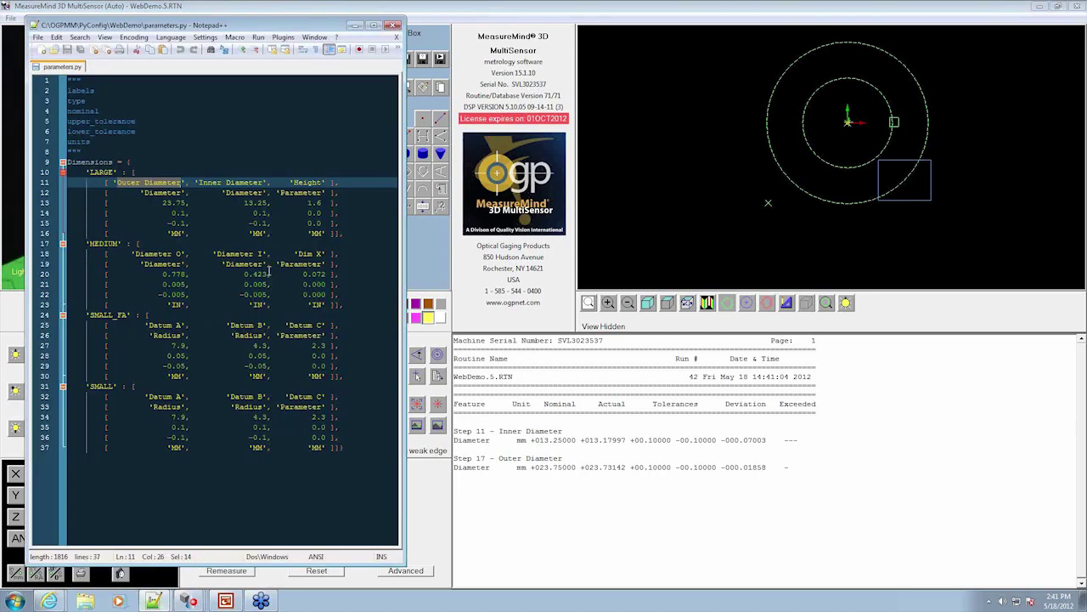
double_click(176, 304)
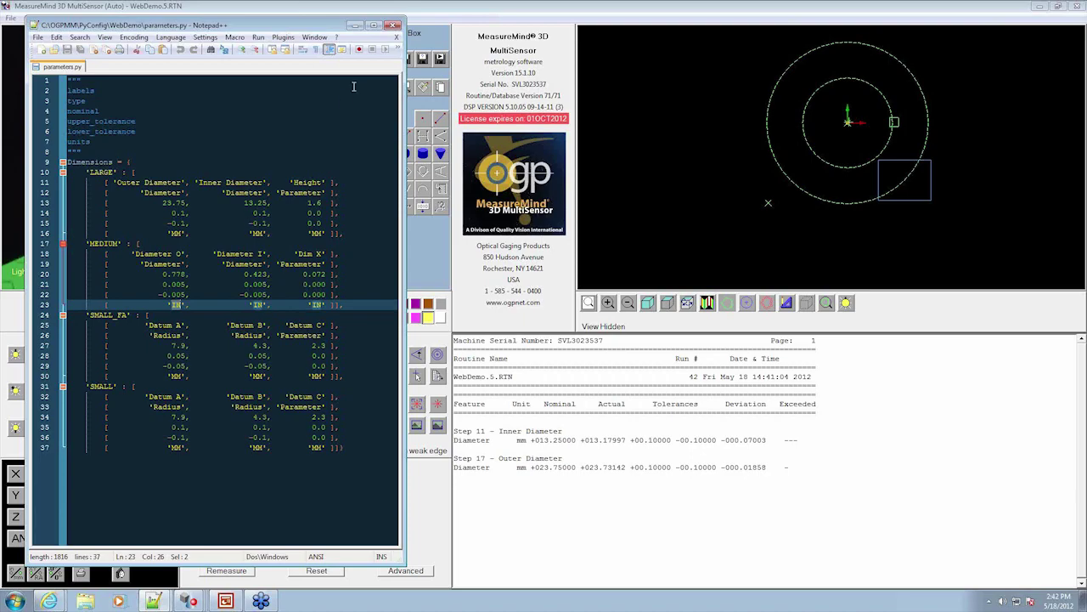
click(355, 26)
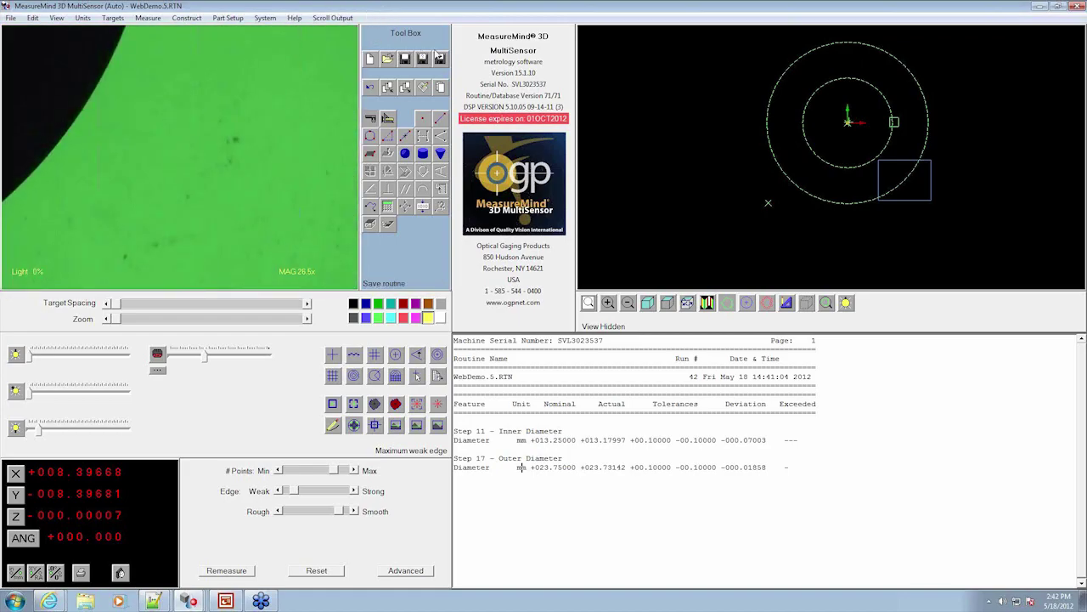
click(440, 58)
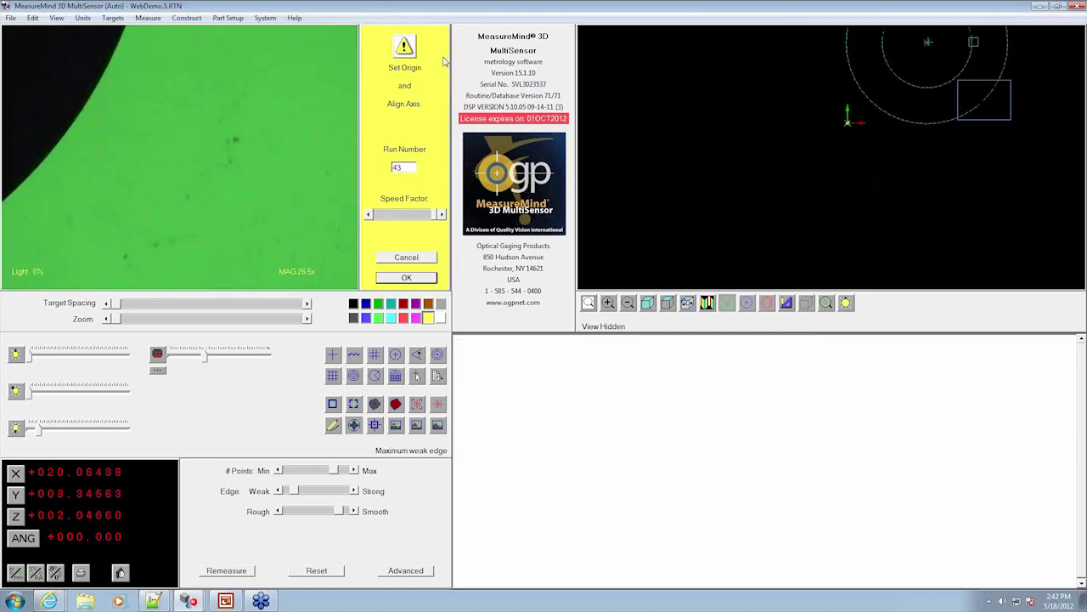
- Accept the origin setup and submit the nonexistent part number 'mediumx'
click(405, 277)
text(m)
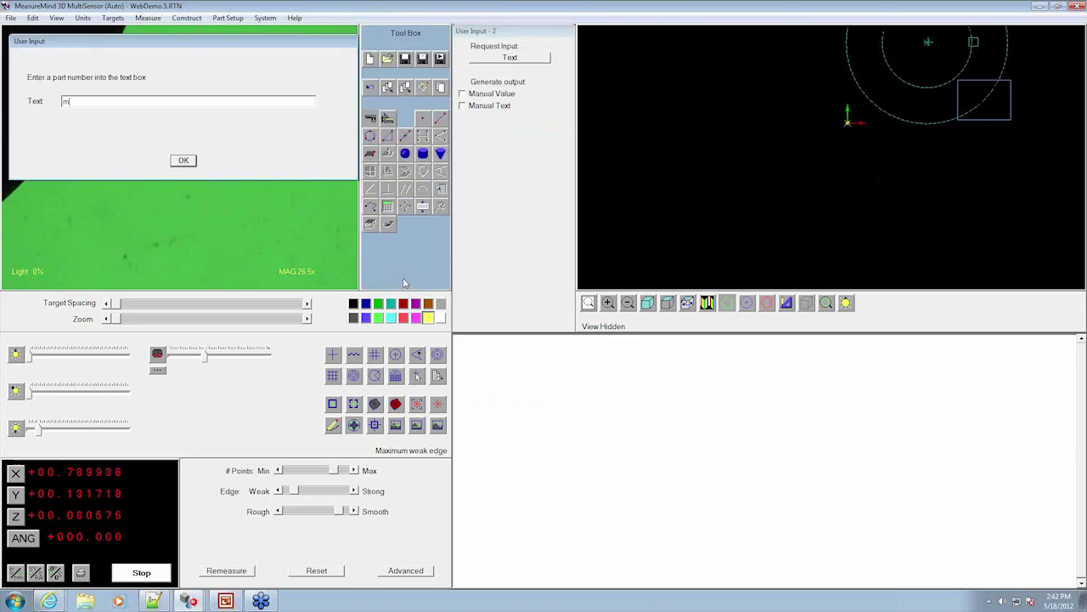
text(ediumx)
click(184, 161)
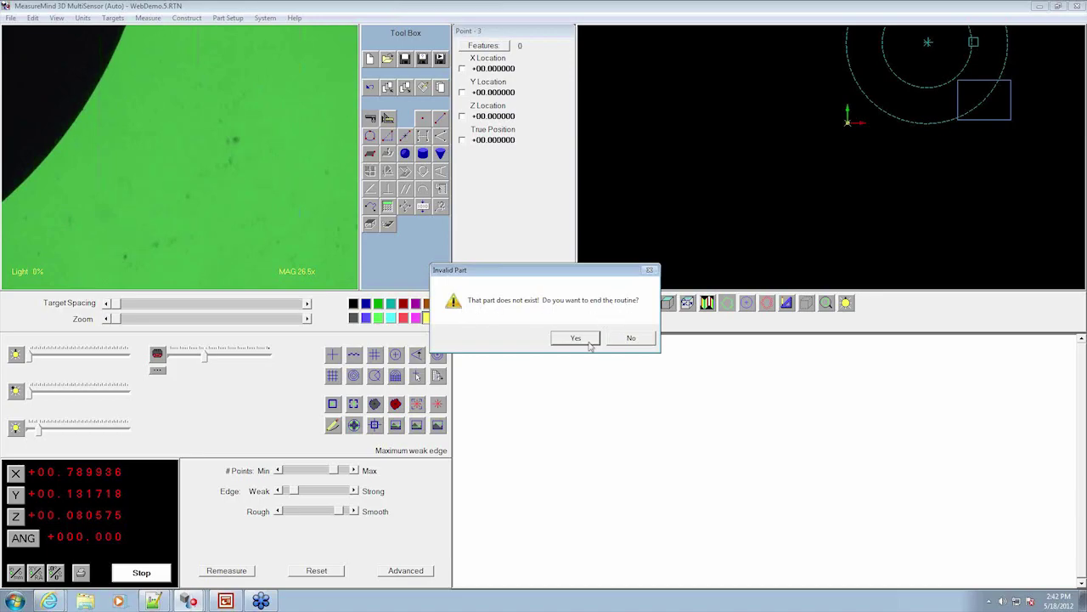
- Answer Yes, then No, then No on the Invalid Part and Cancel Run prompts to continue
click(587, 340)
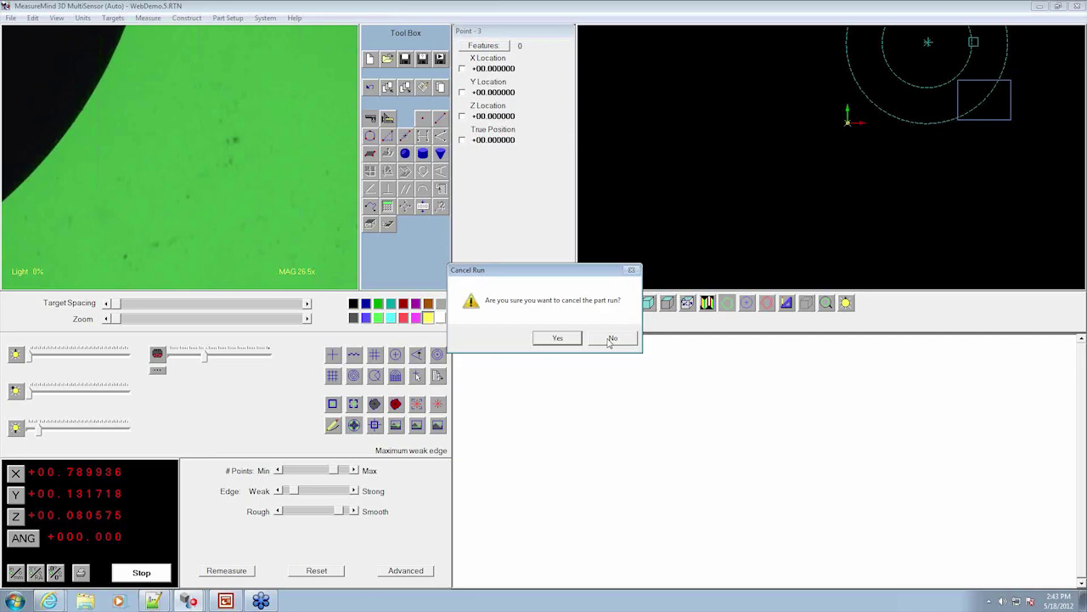
click(610, 340)
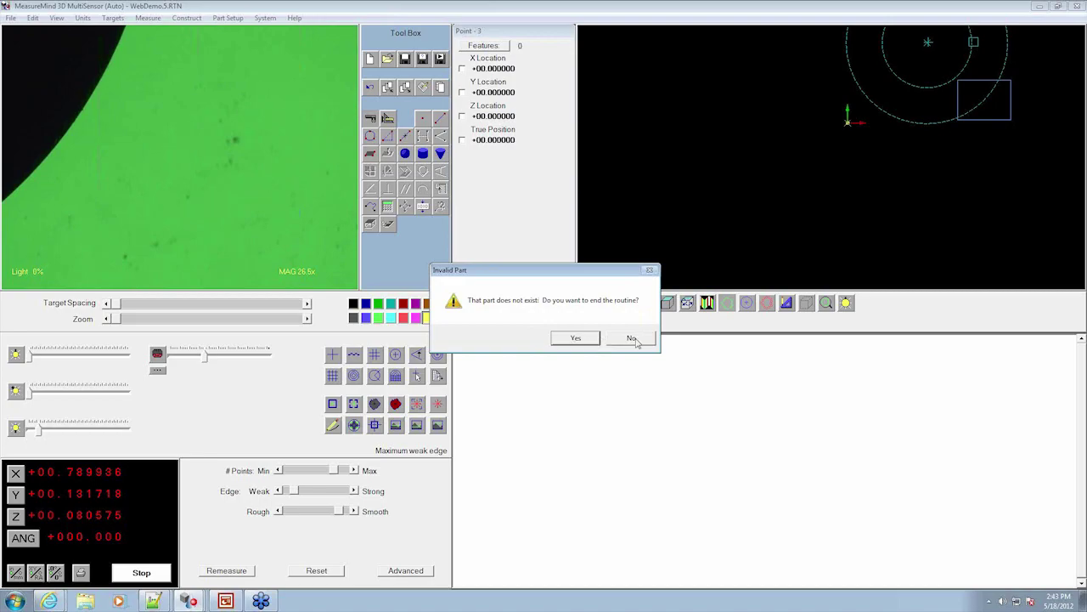
click(632, 339)
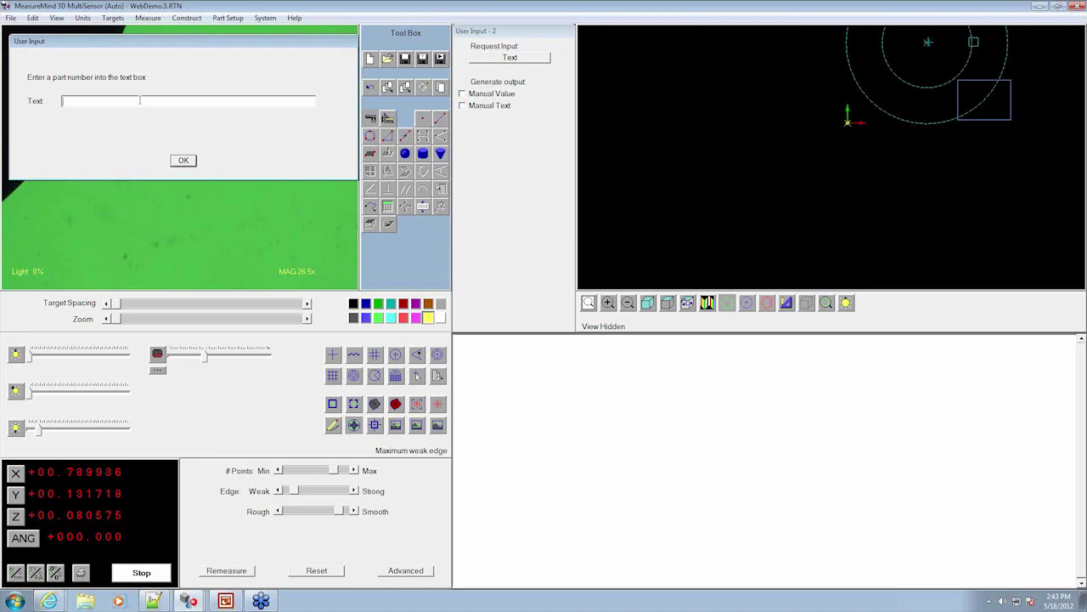
- Enter 'medium' as the part number and let the run finish measuring both diameters
text(medium)
click(189, 160)
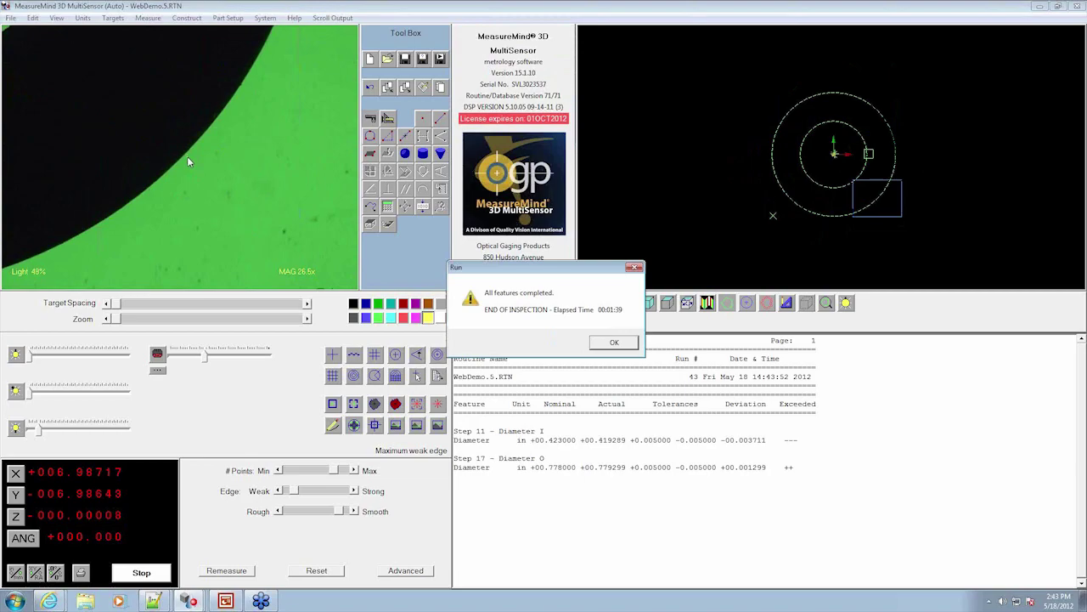
- Dismiss the completion message and highlight the Diameter I and Diameter O labels and tolerance
click(613, 343)
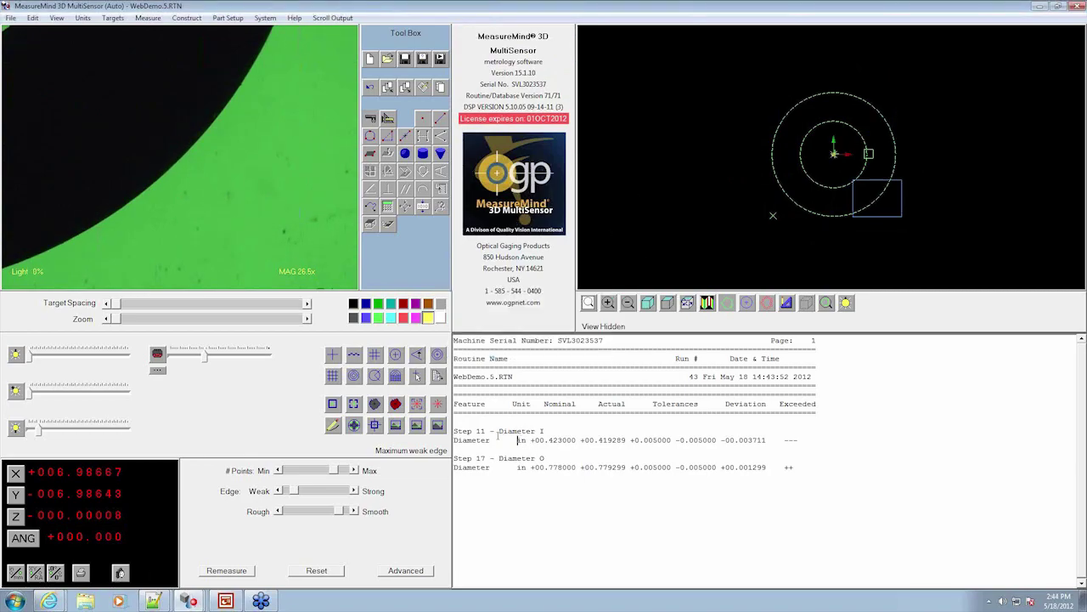
drag(499, 431, 524, 431)
click(499, 461)
drag(499, 459, 545, 459)
click(707, 440)
double_click(706, 466)
click(761, 462)
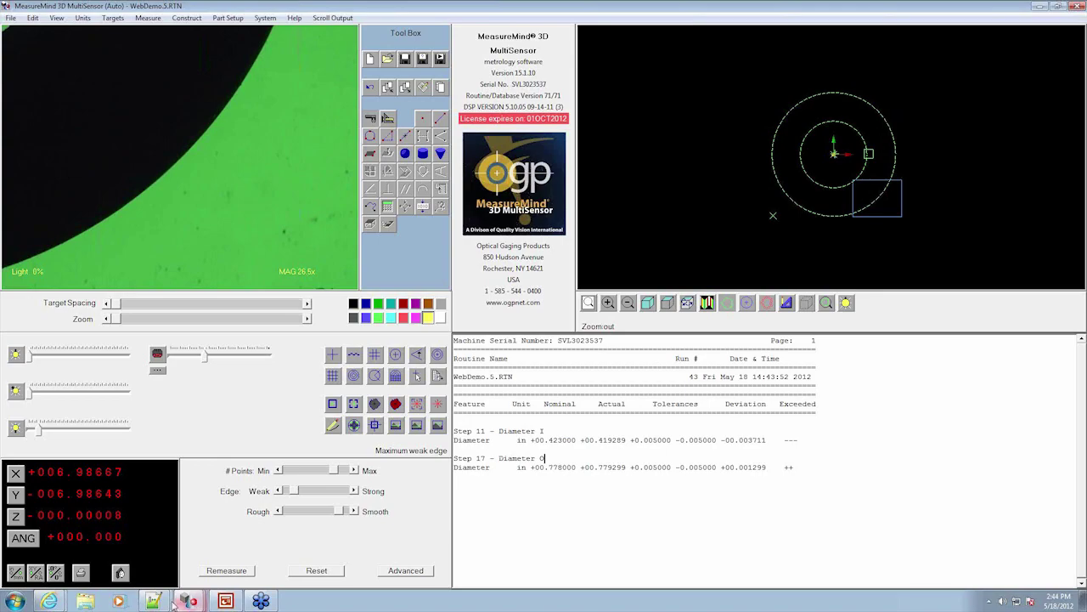
mouse_move(187, 602)
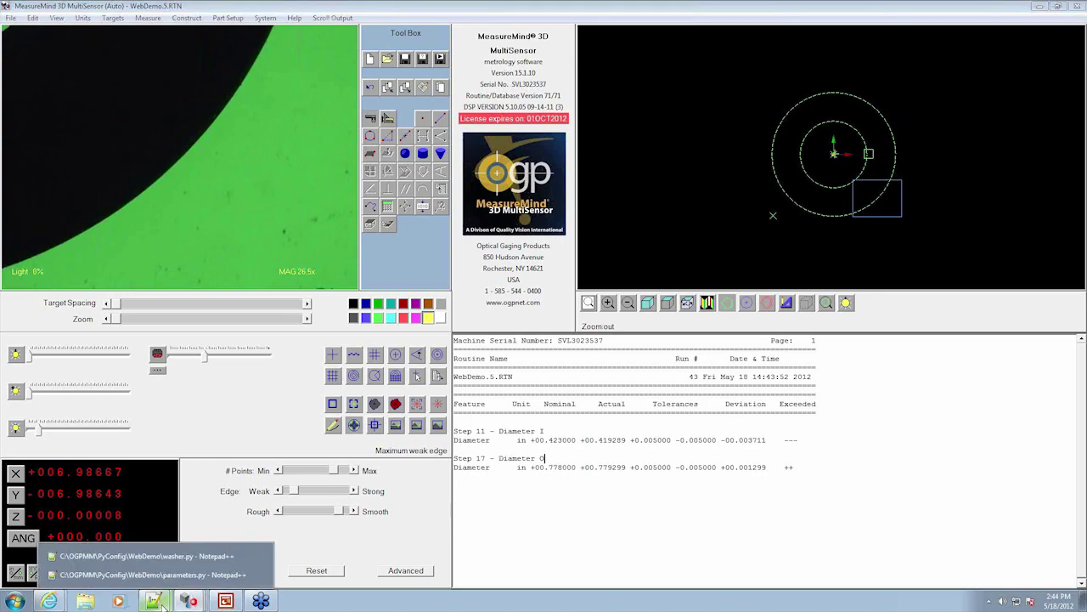
- Bring parameters.py forward, shift it right, and select the SMALL_FA entry on lines 24–30
click(196, 575)
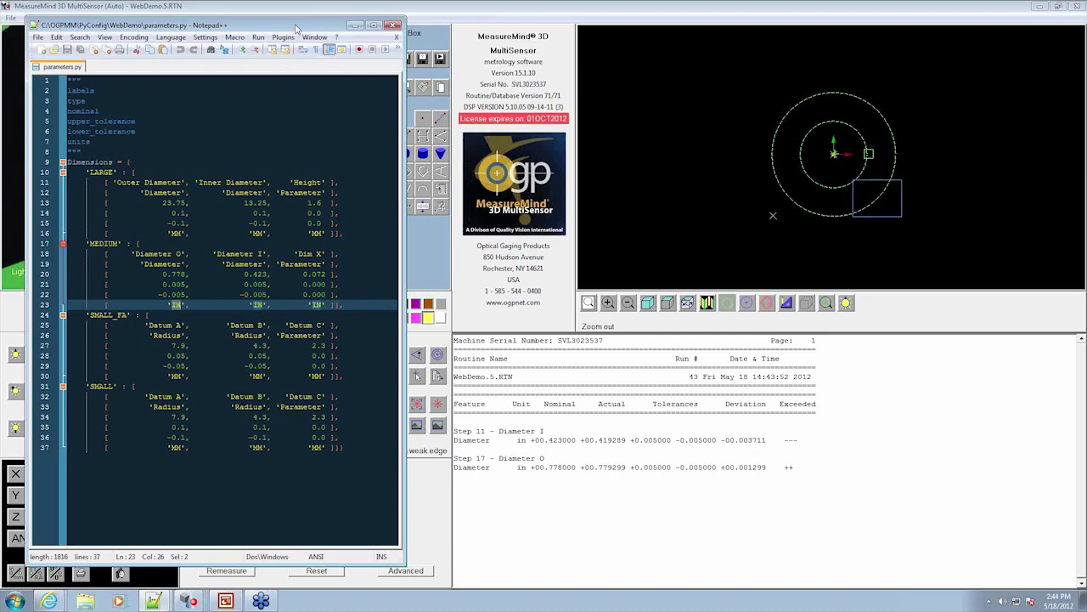
drag(299, 27, 591, 45)
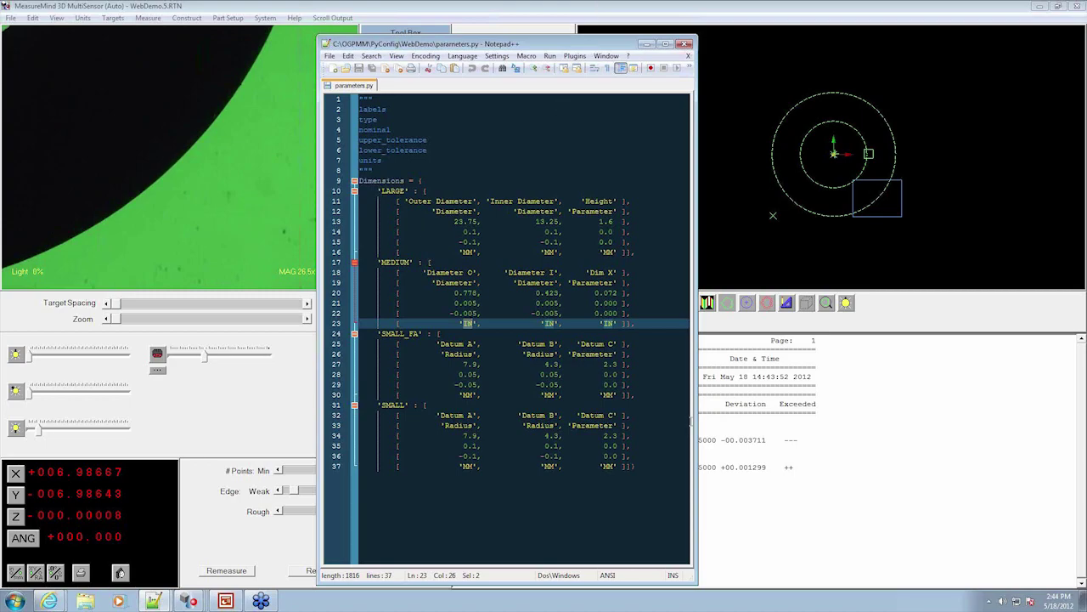
drag(646, 396, 378, 332)
key(ctrl+c)
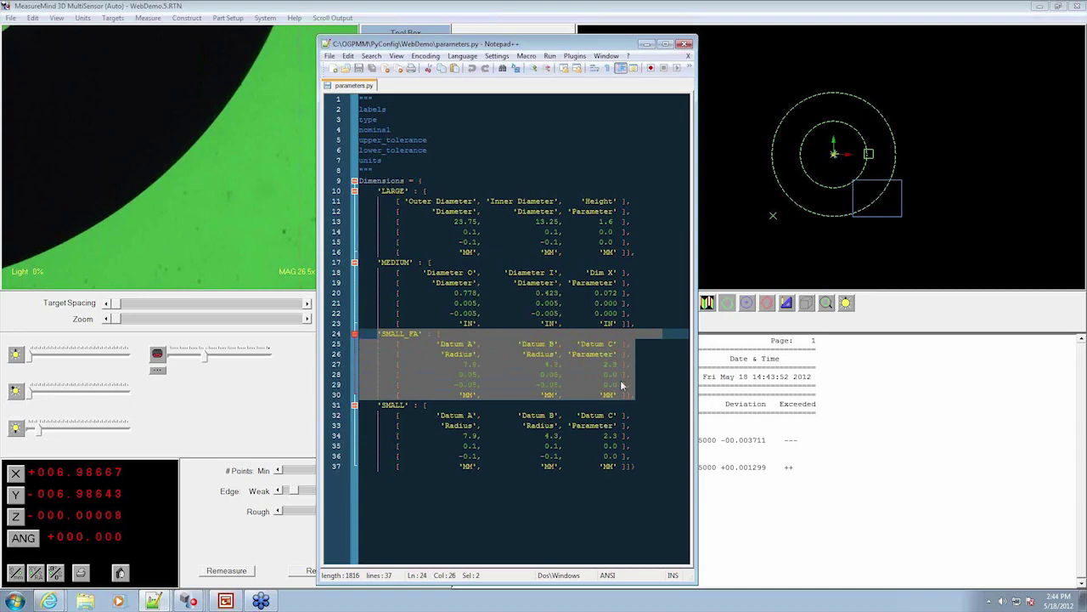
- Paste a copy of the SMALL_FA entry after line 30 and rename it PART
click(645, 394)
key(Return)
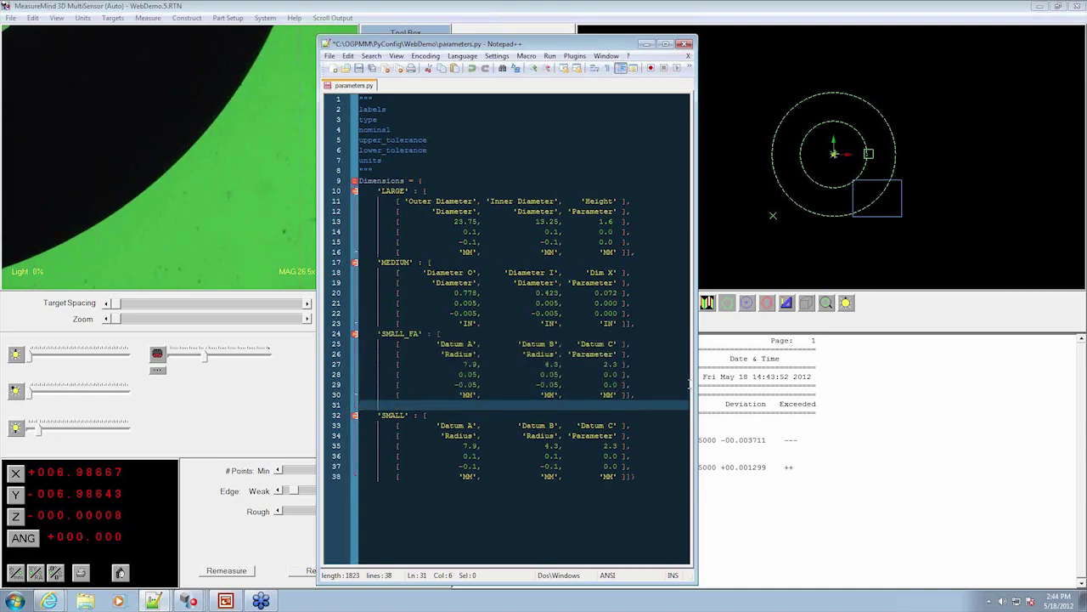
key(ctrl+v)
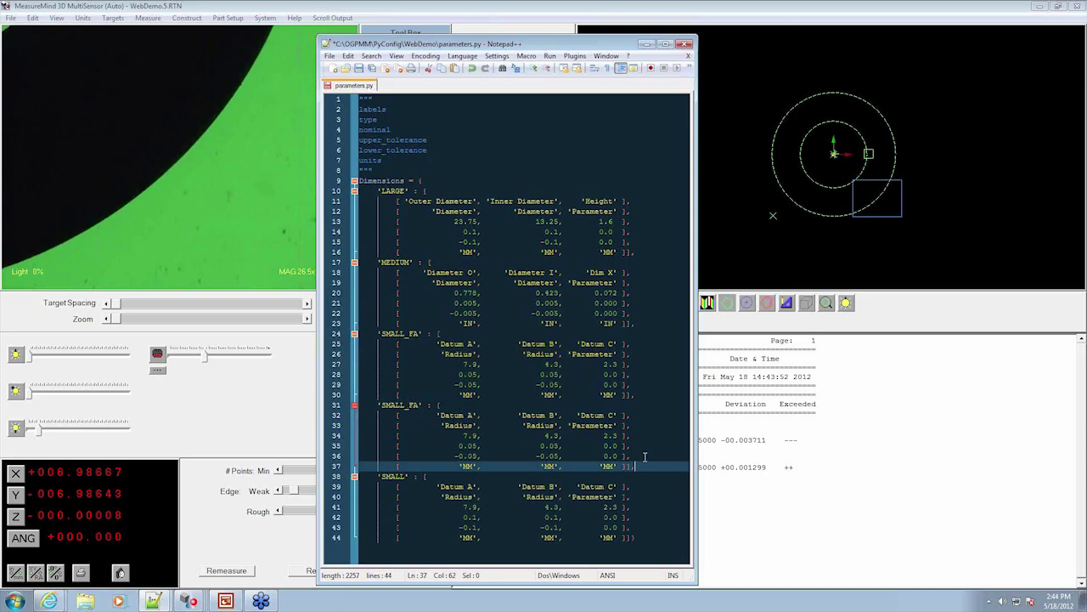
double_click(399, 405)
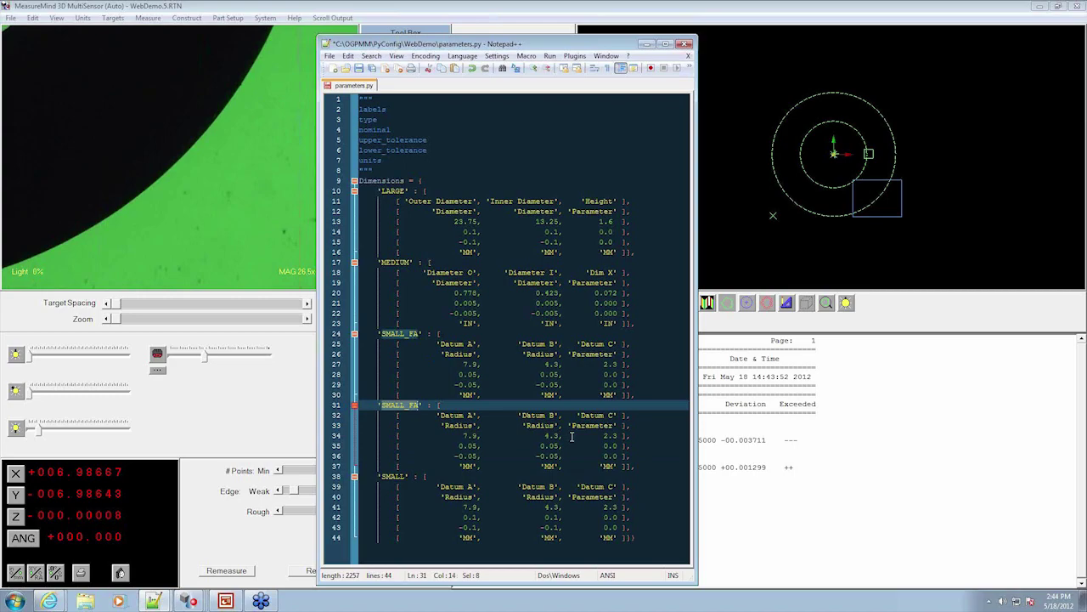
text(PART)
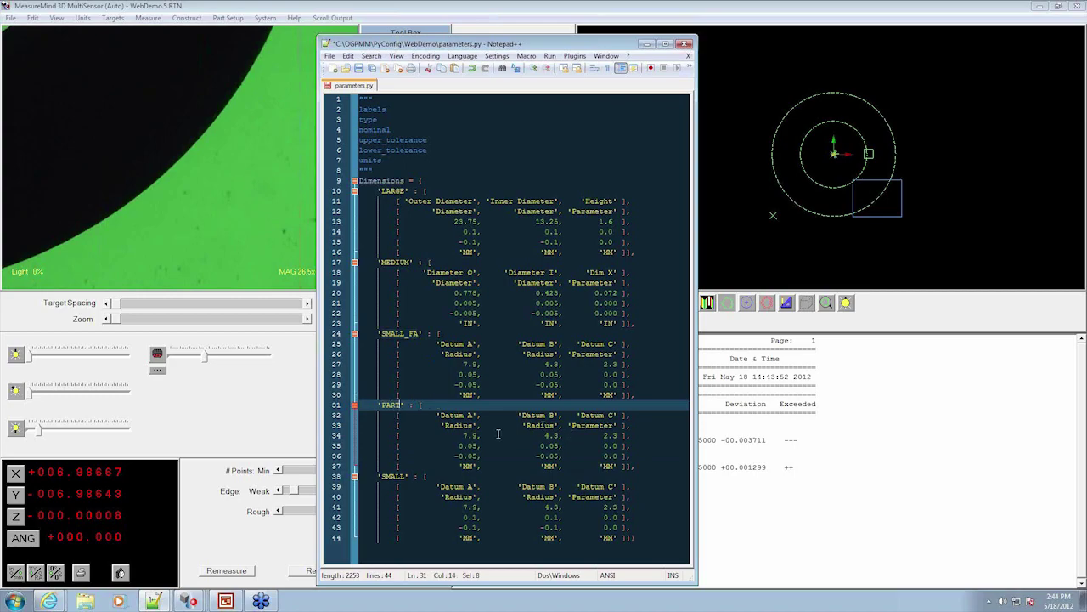
- Replace the Datum A and Datum B labels on line 32 with 'Hello' and 'Goodbye'
click(469, 414)
drag(469, 414, 440, 416)
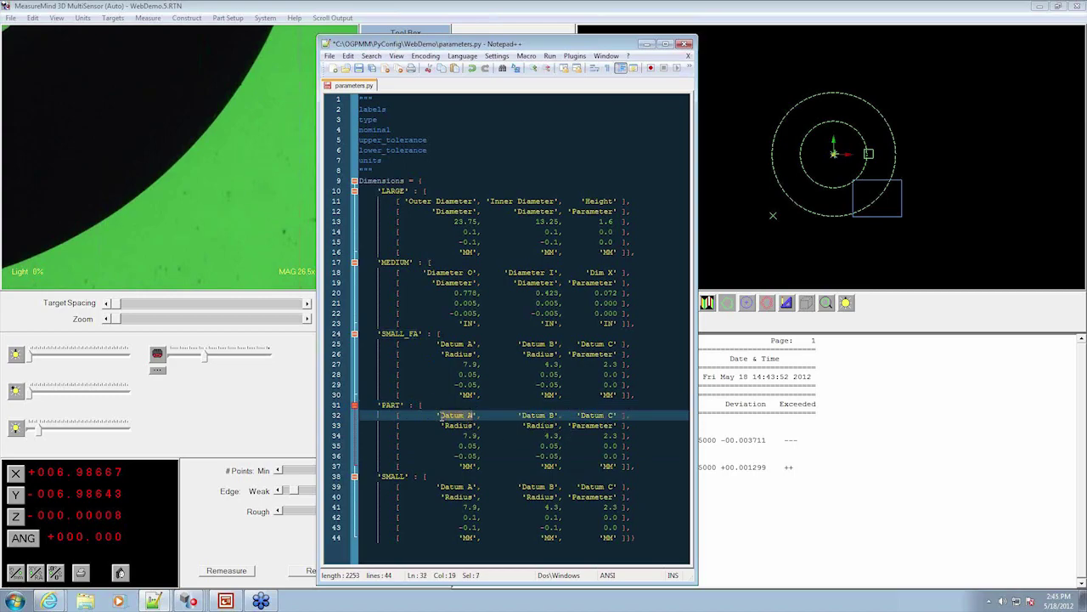
text(Hello)
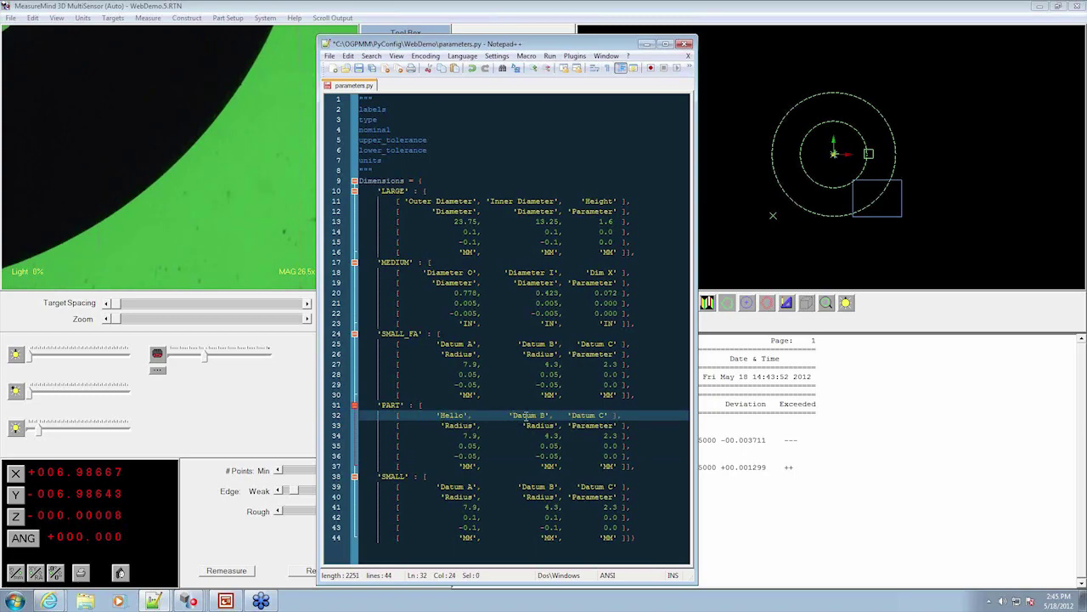
drag(513, 415, 545, 415)
key(Right)
key(Right)
key(Right)
key(Right)
key(Right)
key(shift+Right)
click(485, 414)
- Change Hello's type from Radius to Diameter and its nominal from 7.9 to 16.1
double_click(465, 425)
text(D)
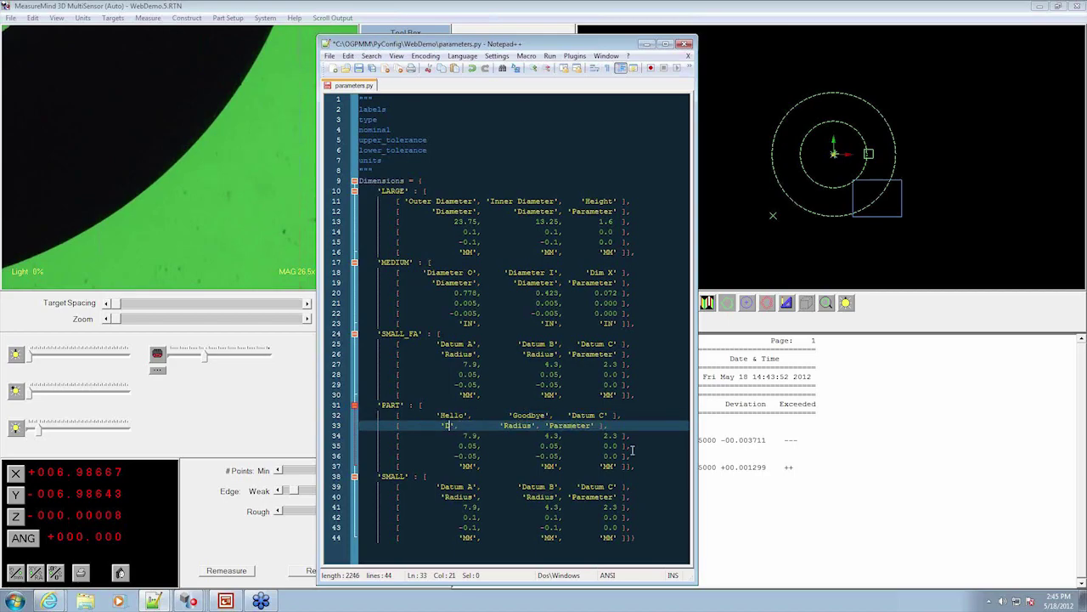
text(iameter)
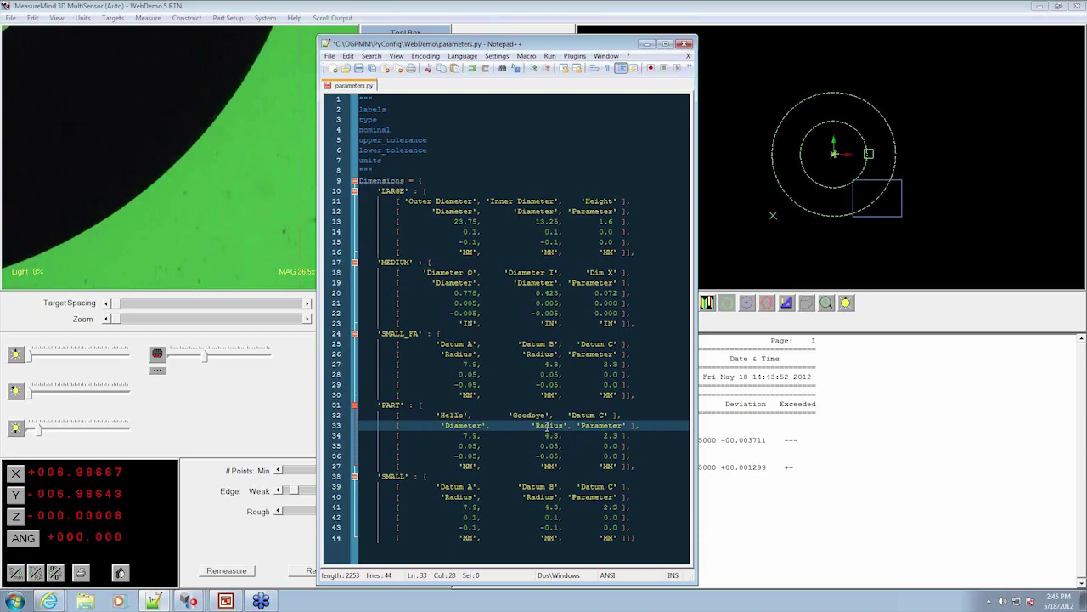
key(Left)
key(Left)
key(Left)
key(Left)
key(Left)
key(Left)
key(Left)
key(Left)
key(Left)
key(Left)
key(Left)
key(Left)
key(Left)
drag(477, 435, 463, 436)
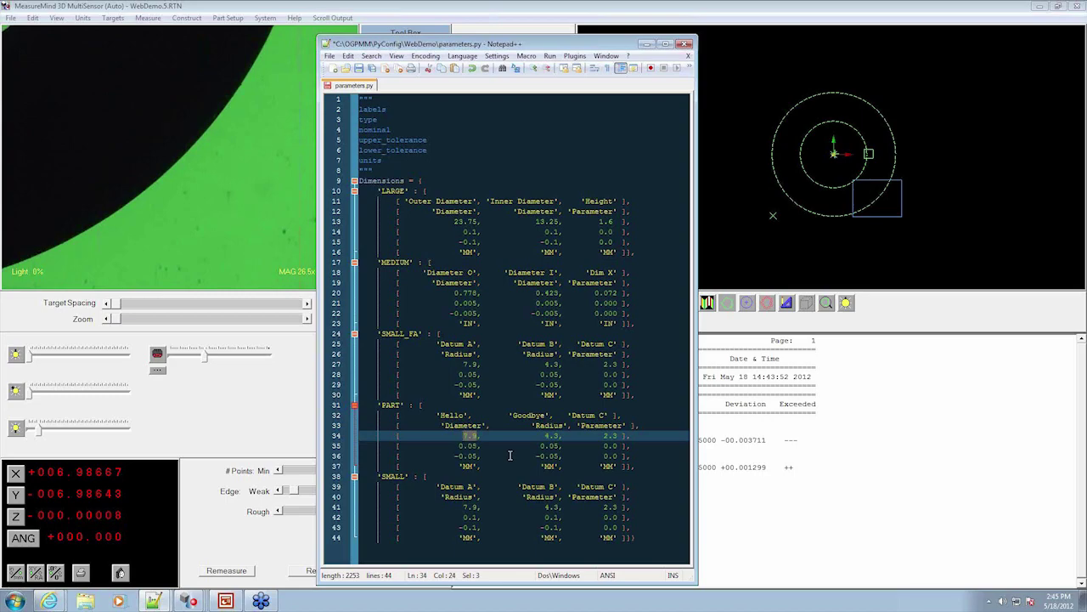
key(Delete)
text(16.1)
key(Right)
- Change Hello's upper tolerance from 0.05 to 0.2 and save parameters.py
drag(477, 446, 470, 445)
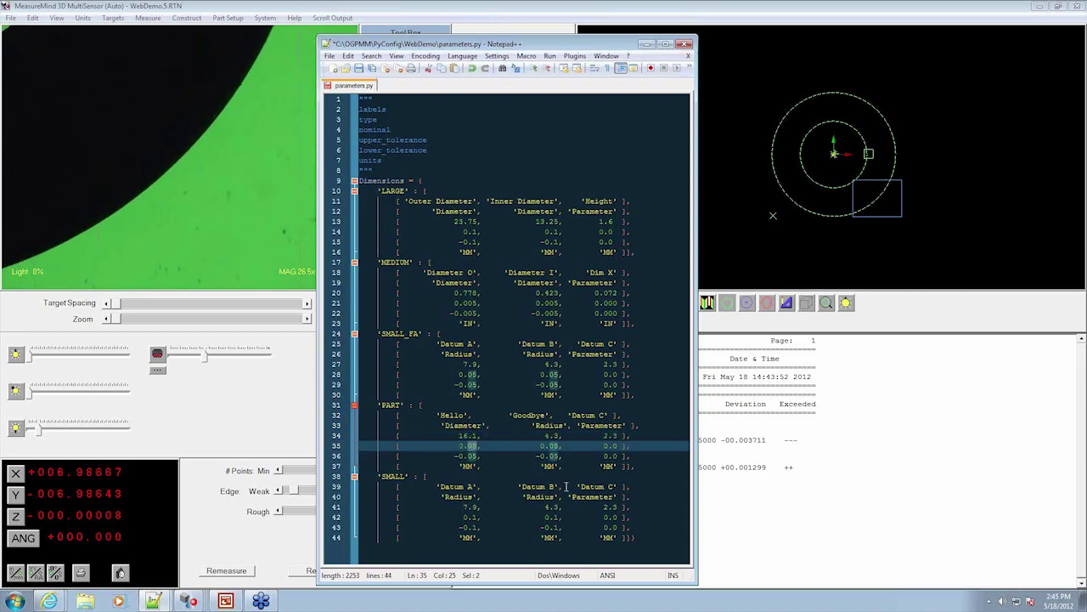
text(2)
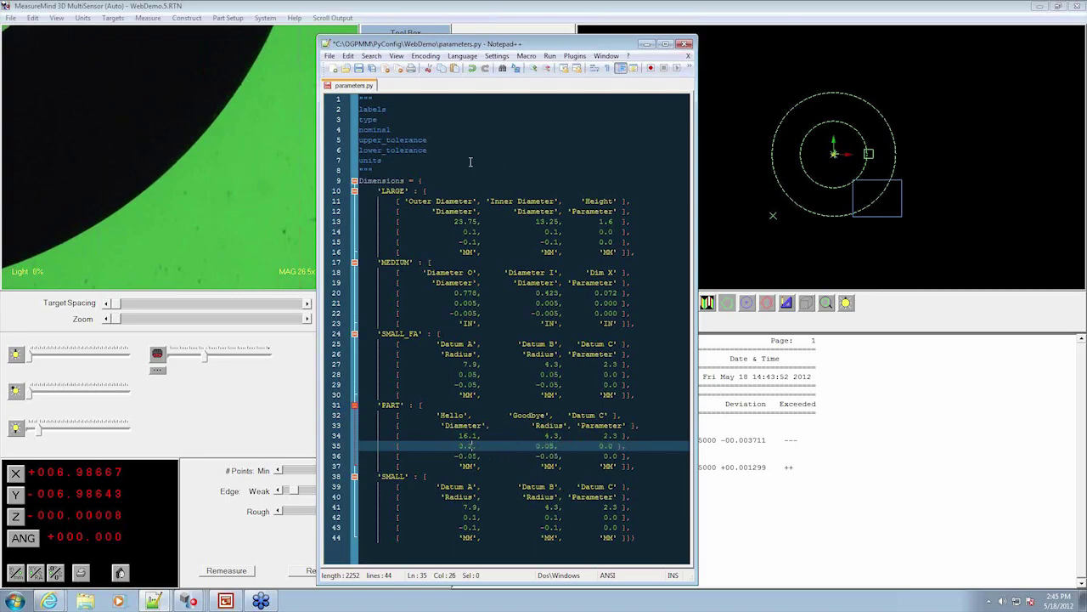
click(360, 68)
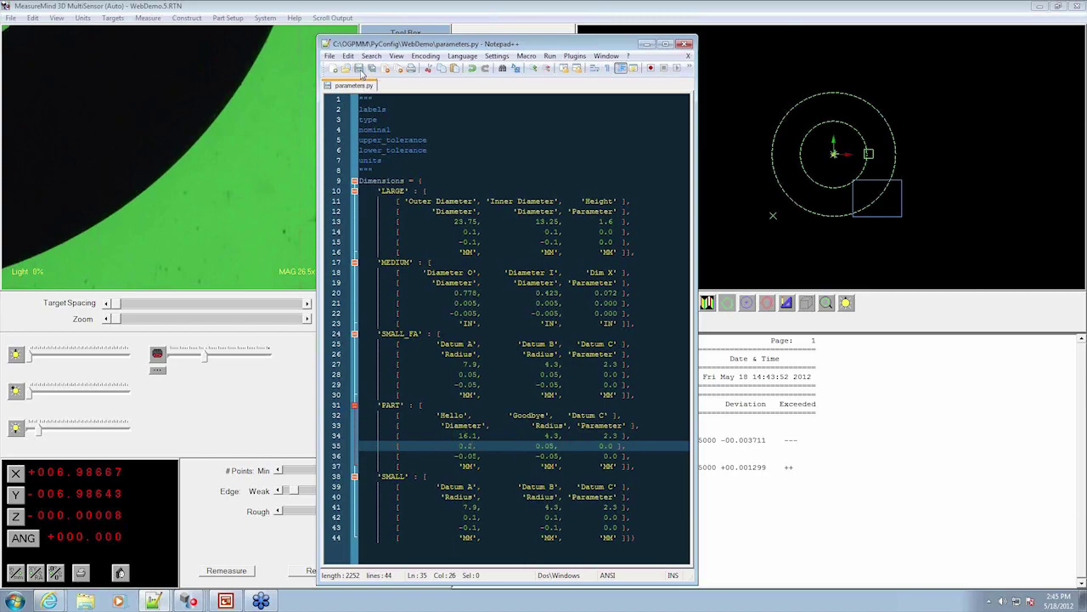
- Return to MeasureMind and run the routine, entering 'pa' as the part name in User Input
click(646, 45)
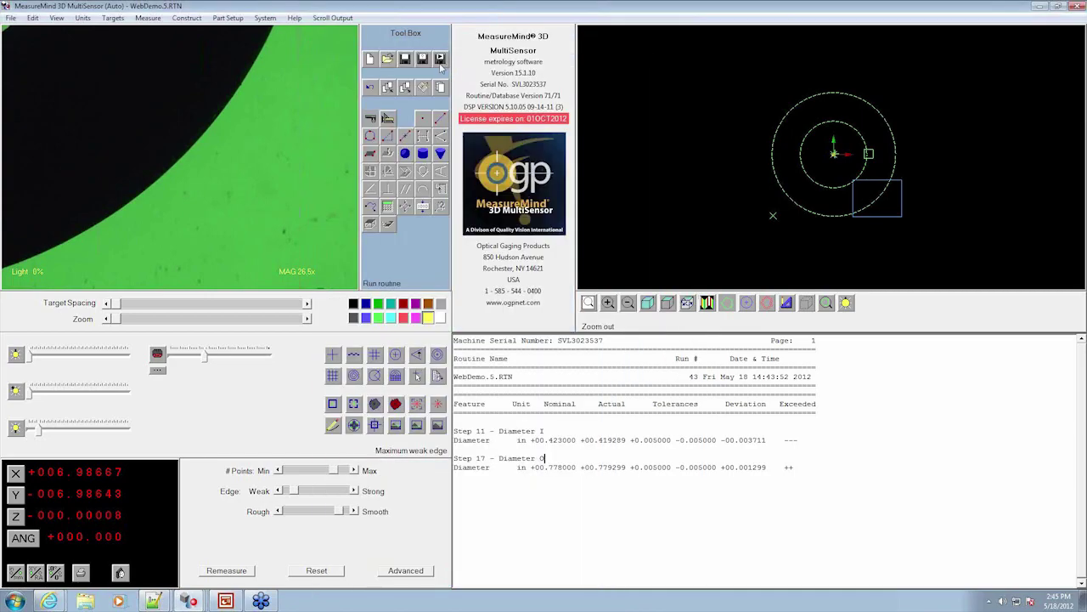
click(441, 67)
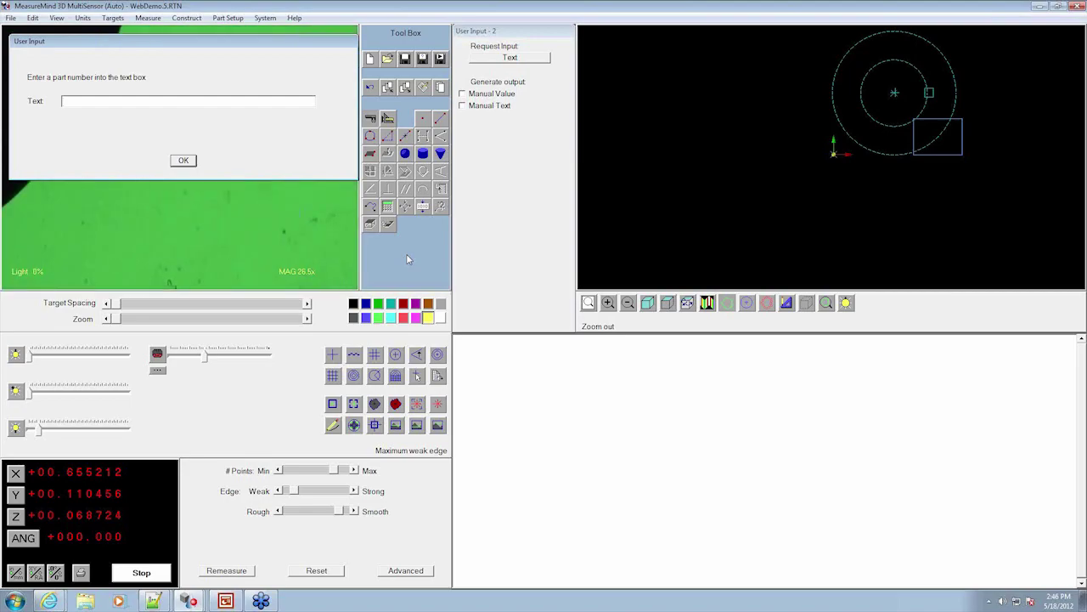
text(part)
click(180, 160)
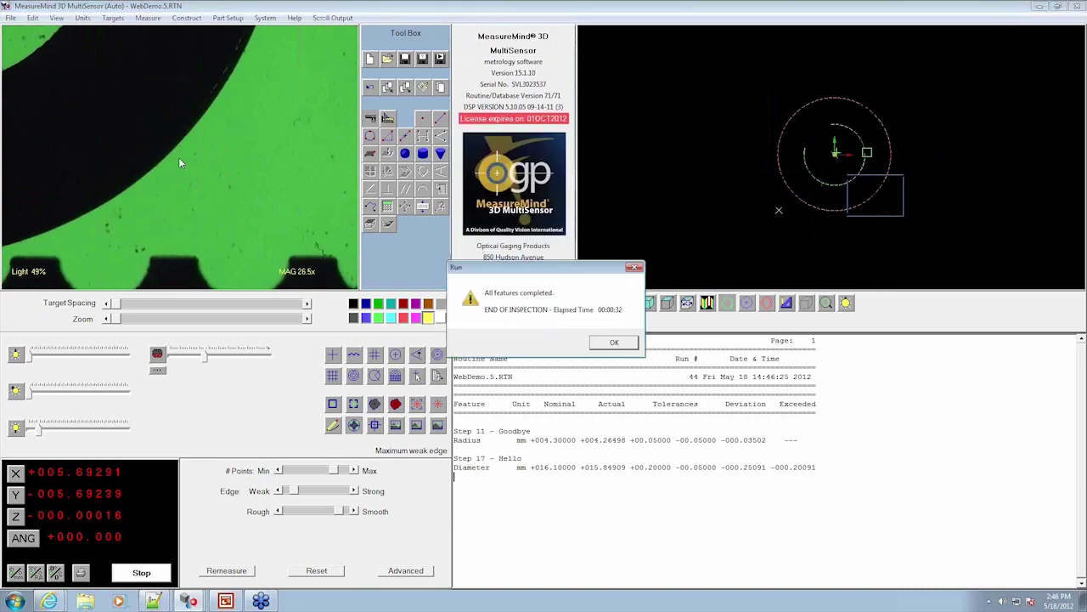
- Dismiss the completion message and highlight Hello's 16.10000 nominal and -000.20091 exceeded amount
click(614, 341)
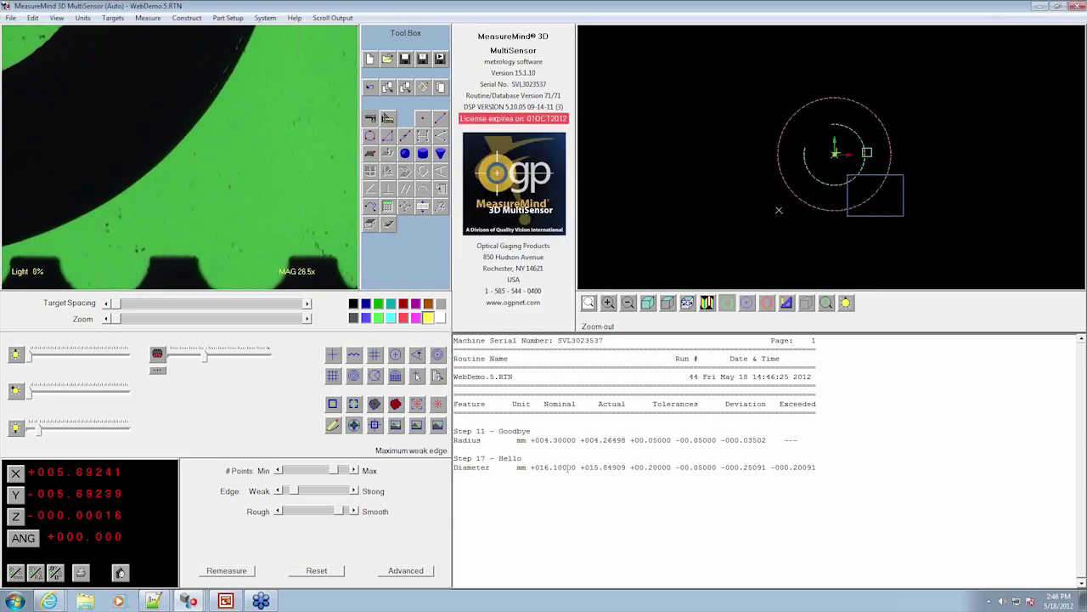
drag(578, 466, 539, 466)
click(814, 468)
drag(816, 468, 769, 468)
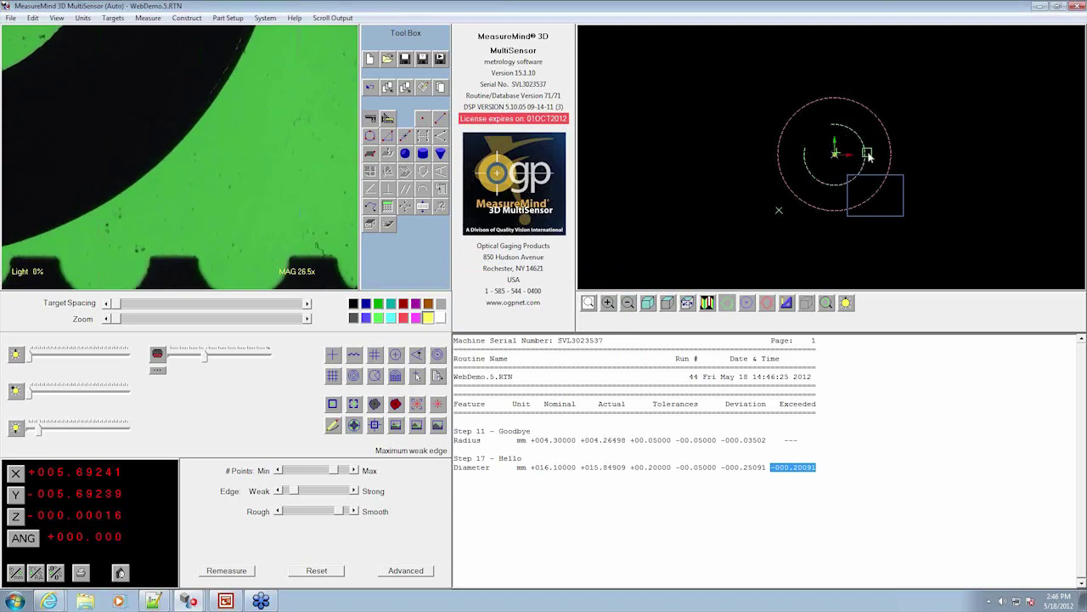
click(712, 97)
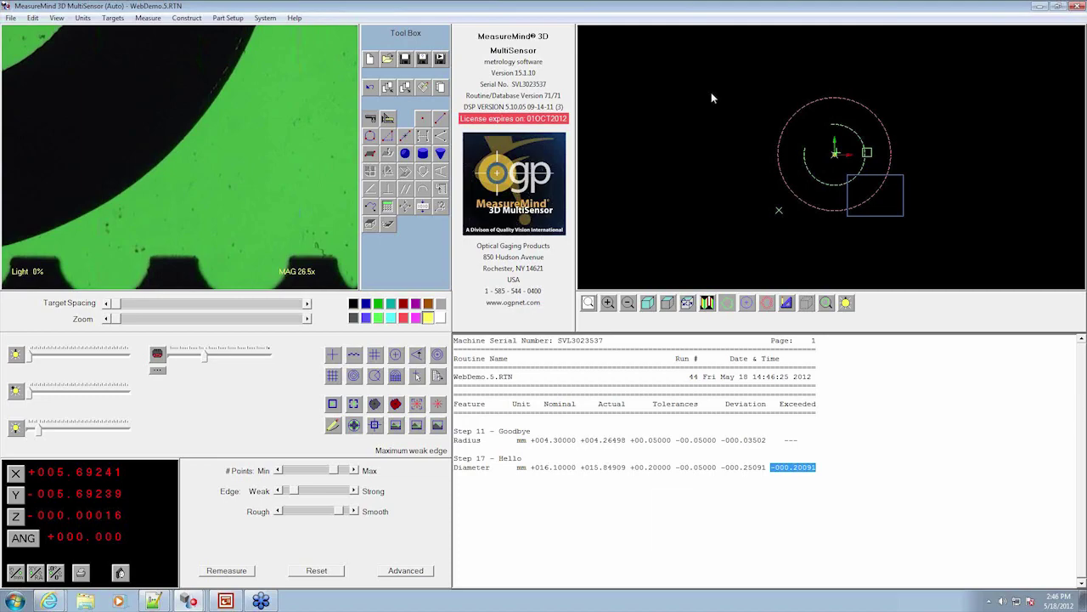